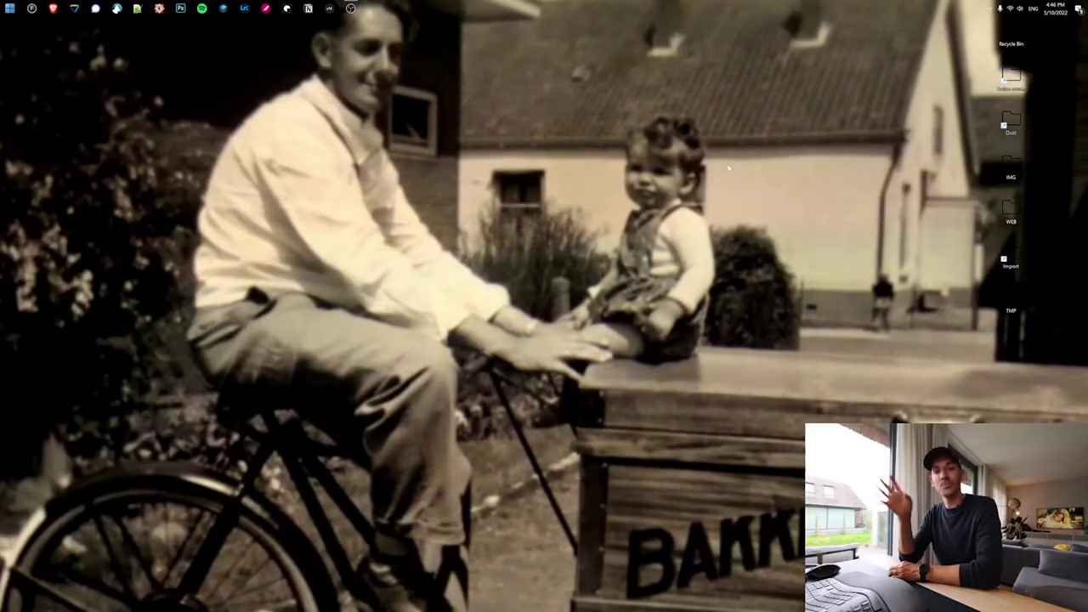
Step: Run ipconfig in Command Prompt to examine the network adapters' IP configuration, and exit the console
key(super)
text(cmd)
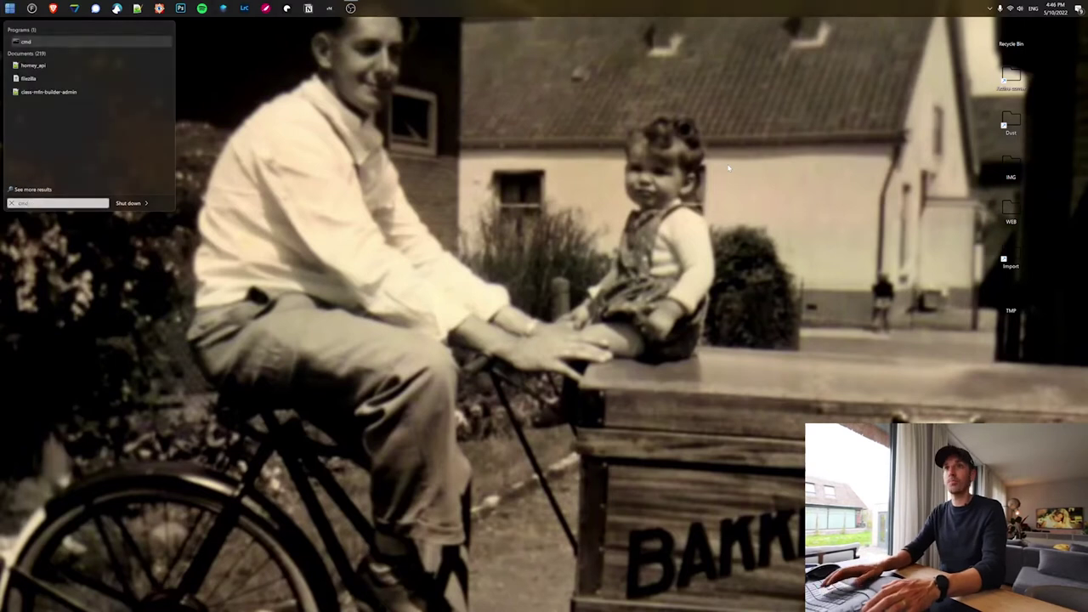
key(Return)
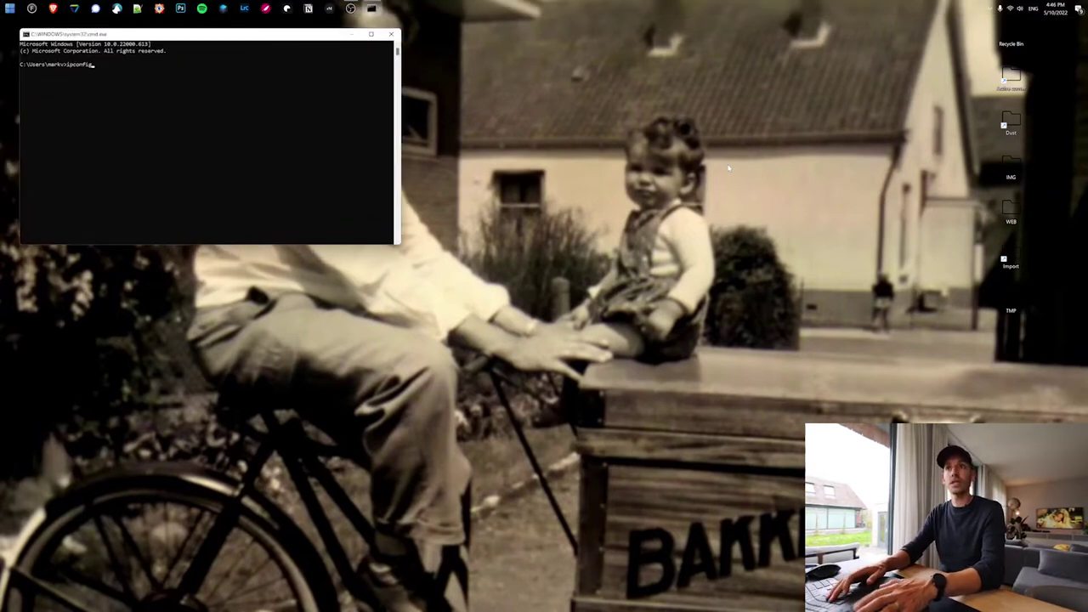
key(Return)
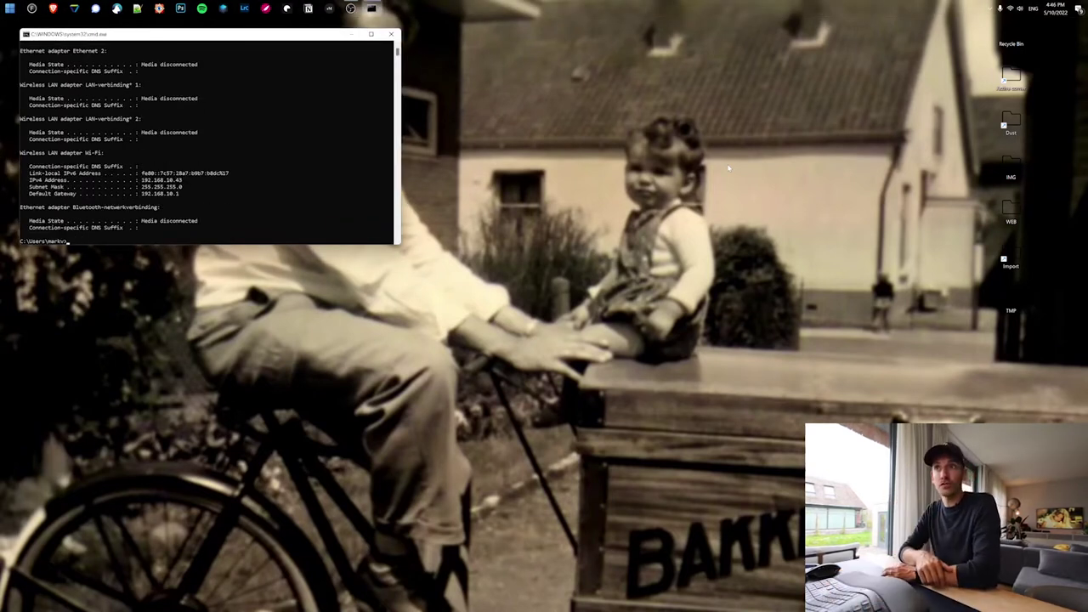
text(ex)
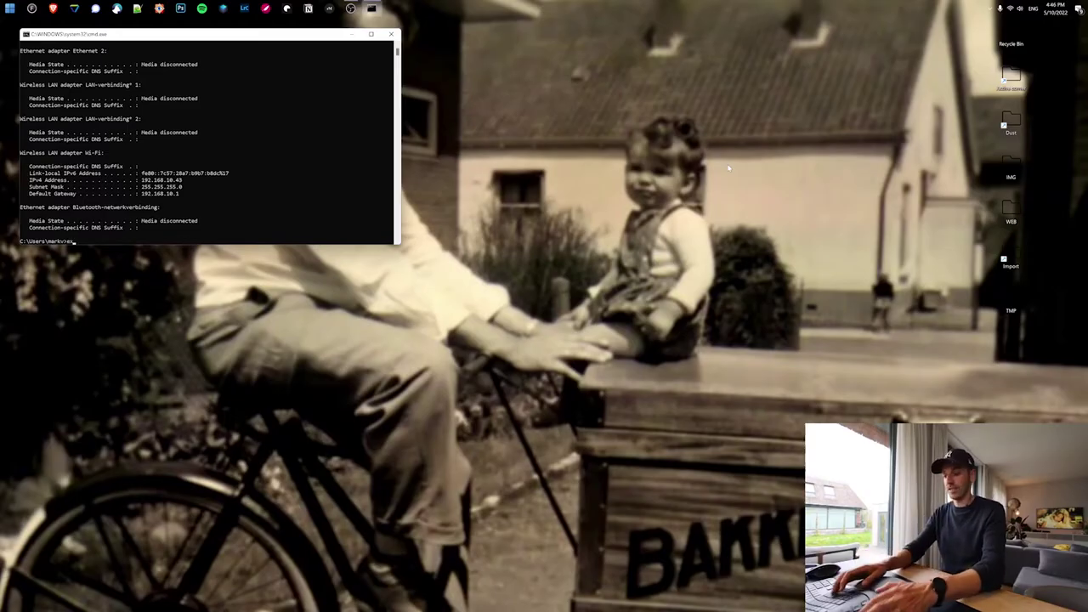
text(it)
key(Return)
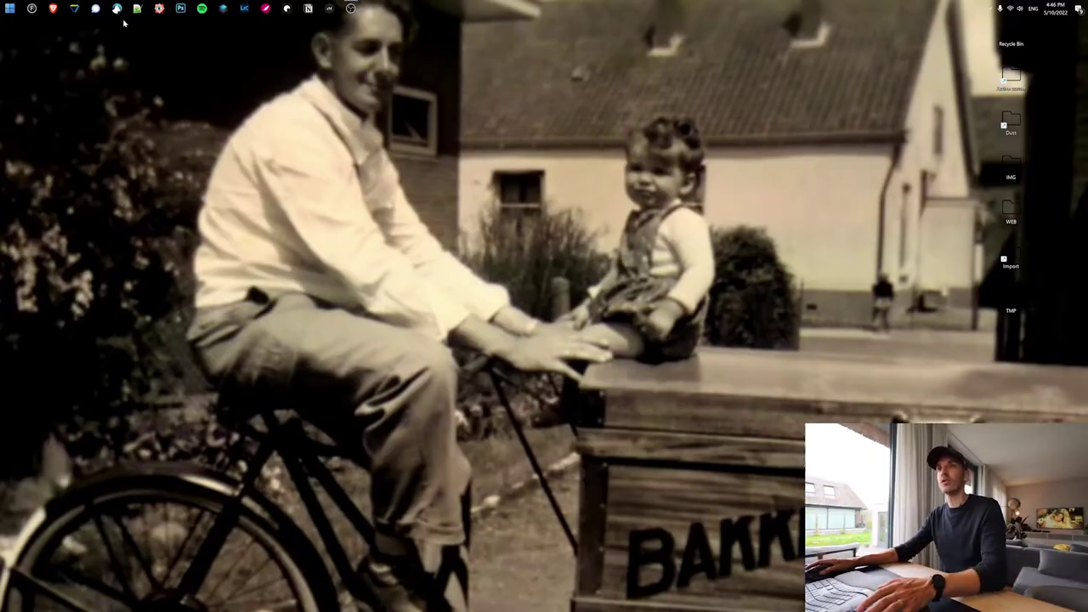
Step: In the Brave browser, go from the OpenWrt site's Downloads page to the firmware selector
click(53, 7)
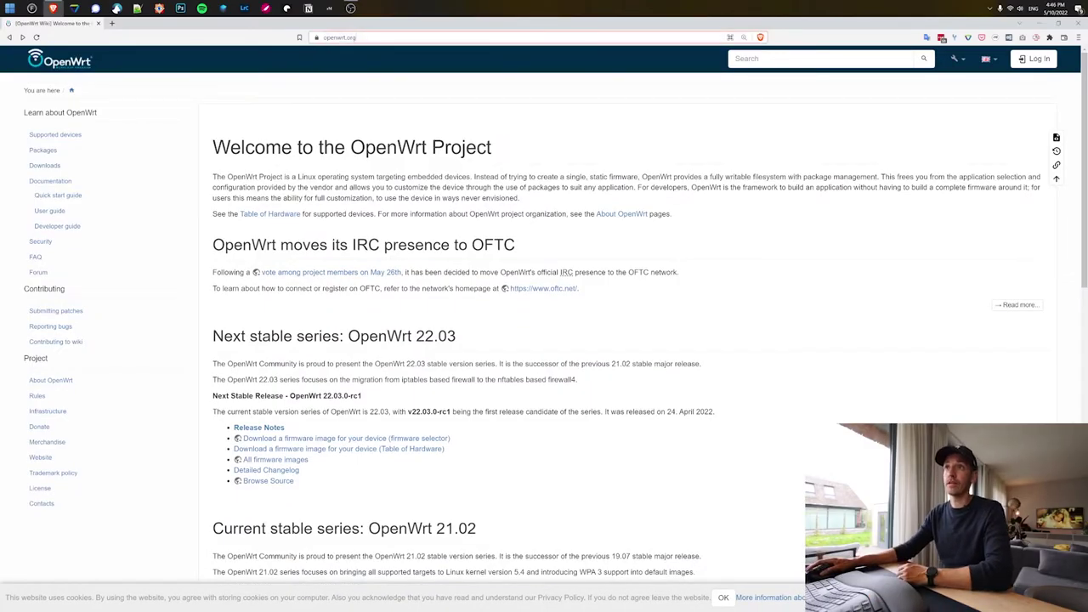
click(134, 167)
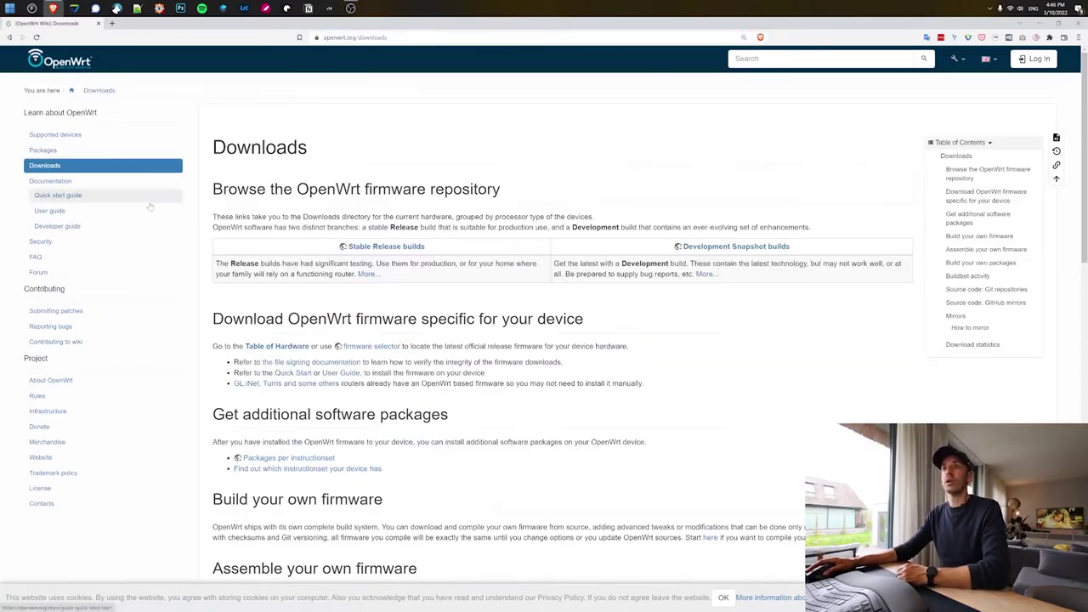
click(364, 347)
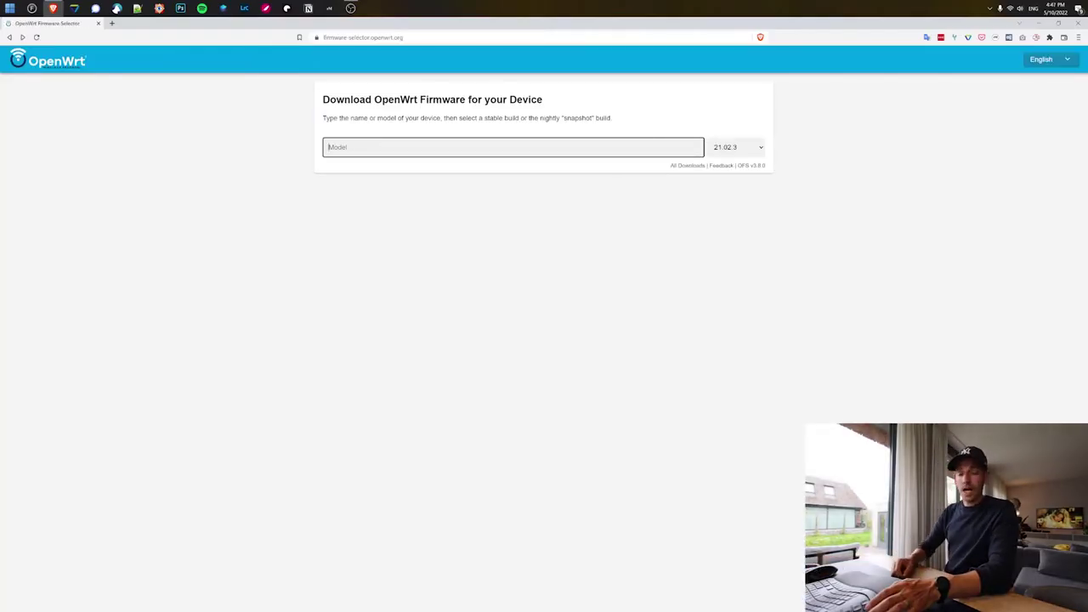
Step: Look up model 1043, select TP-Link TL-WR1043N/ND v2, and download its Factory image for version 21.02.3
text(1043)
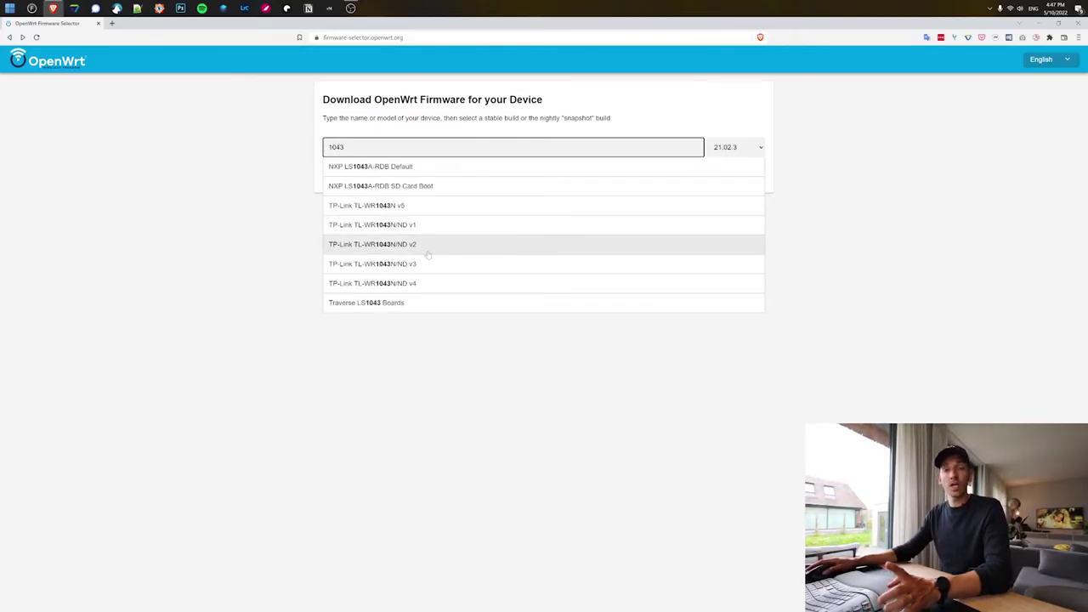
click(419, 249)
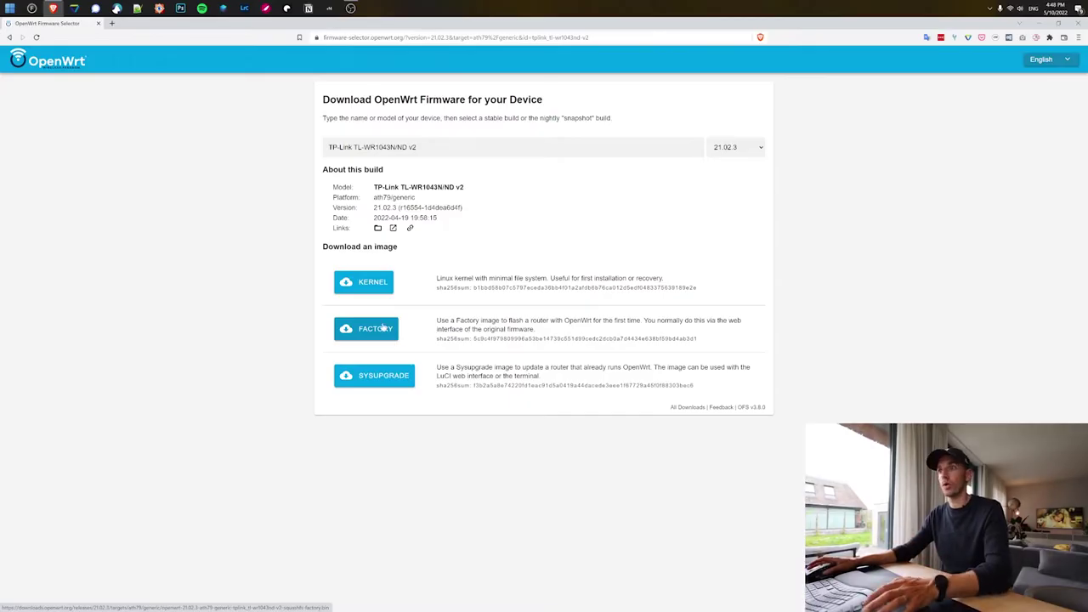
click(385, 328)
click(437, 310)
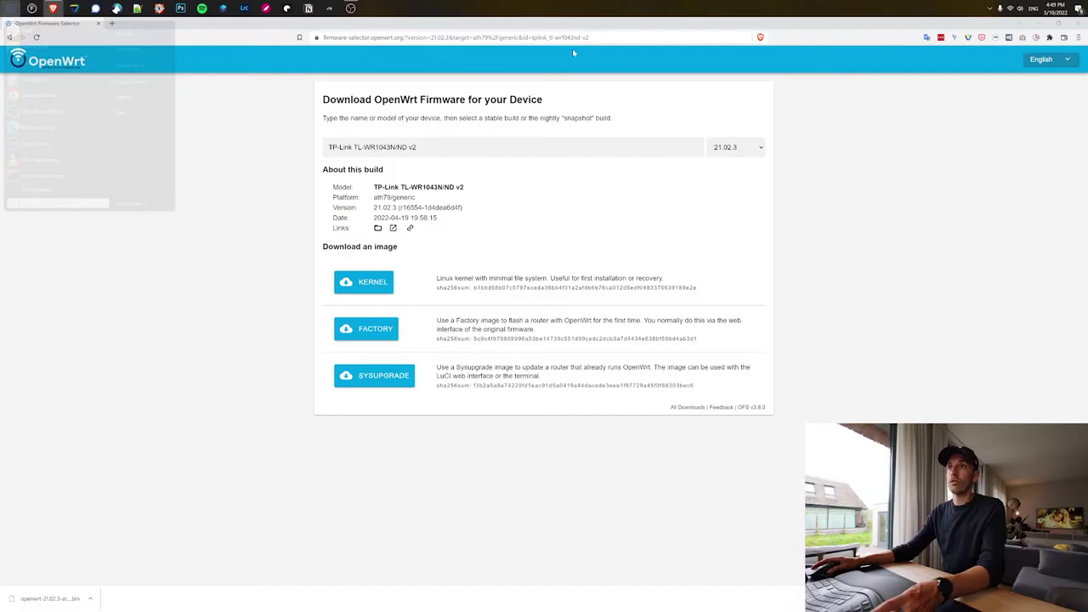
Step: Run ipconfig in Command Prompt to read the Ethernet adapter's default gateway, and put the console out of view
text(cmd)
key(Return)
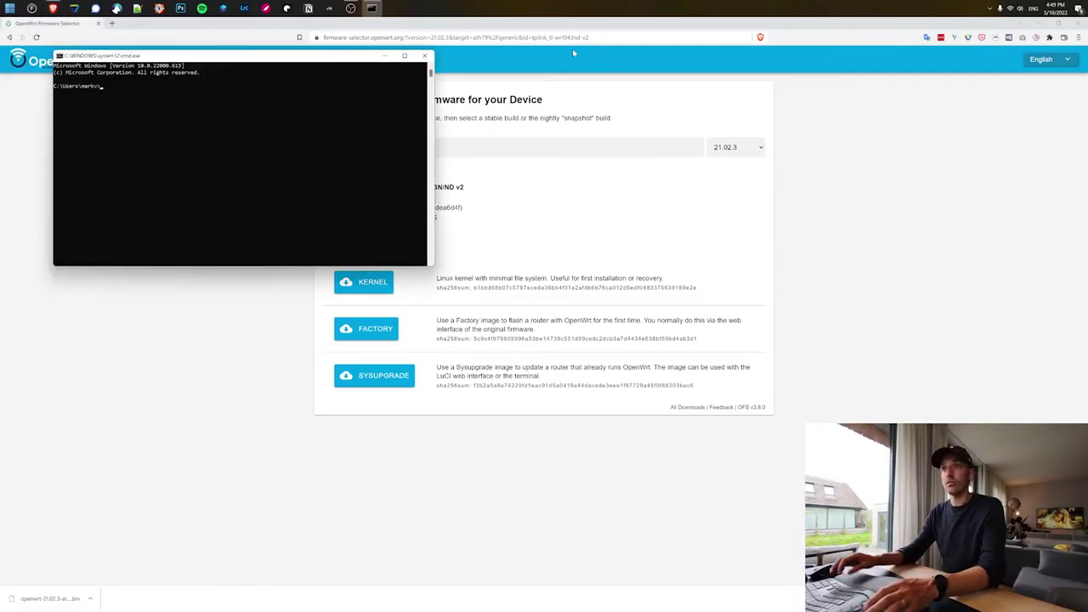
text(ipc)
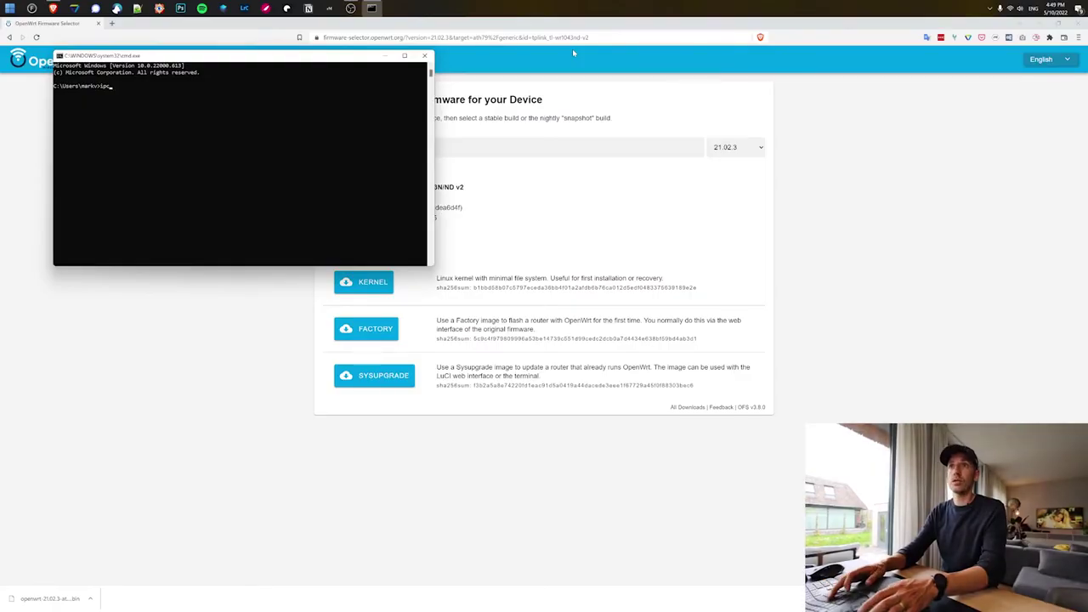
text(onfig)
key(Return)
scroll(409, 188, up, 2)
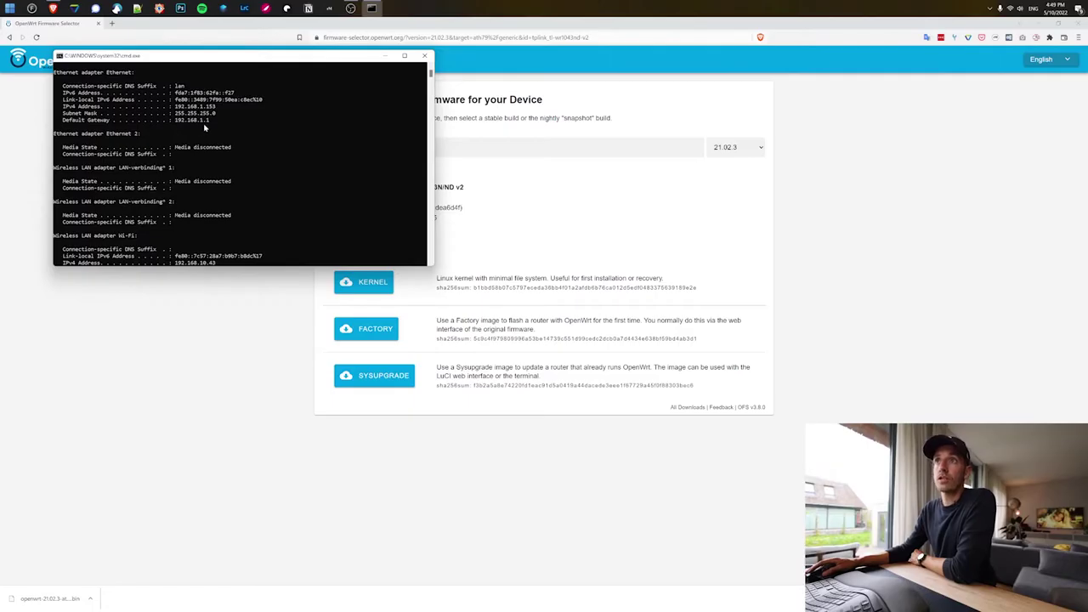
click(385, 55)
Step: Open the router's web interface at 192.168.1.1 and log in as root with a blank password
click(389, 37)
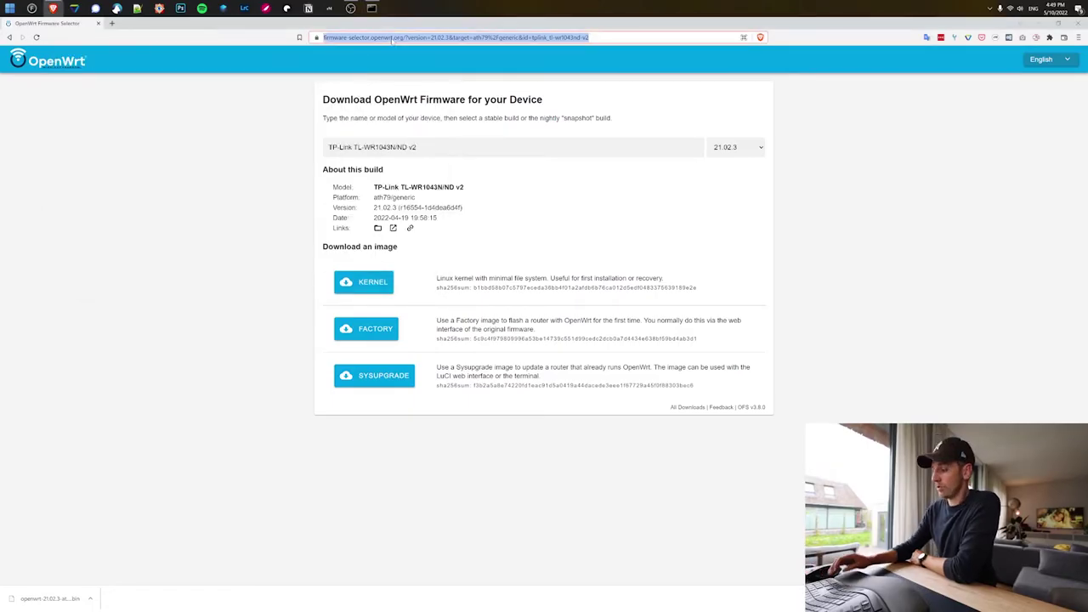
text(192.168.1.1)
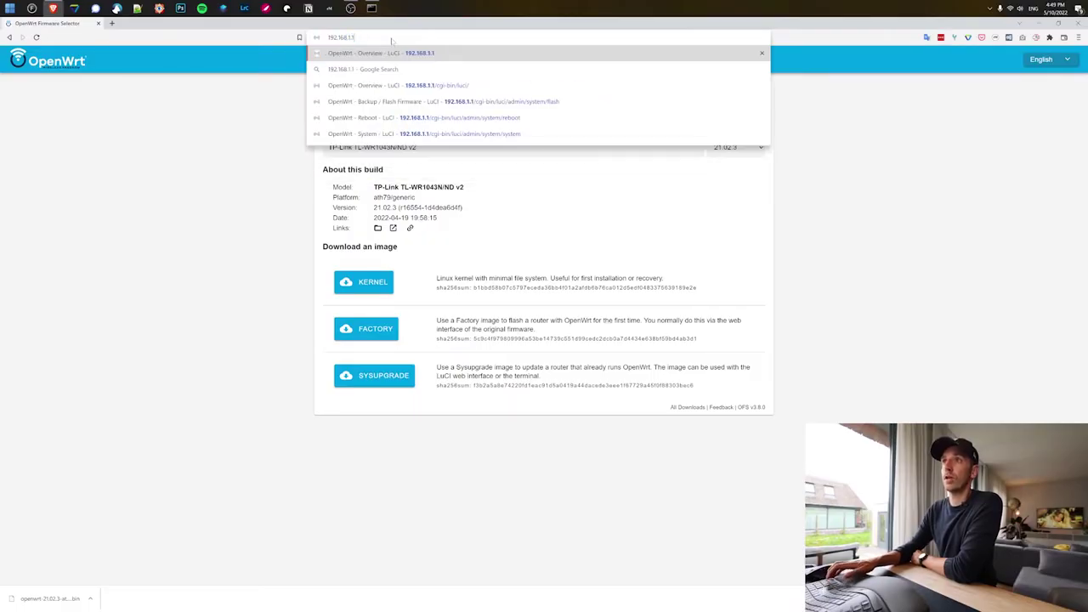
key(Return)
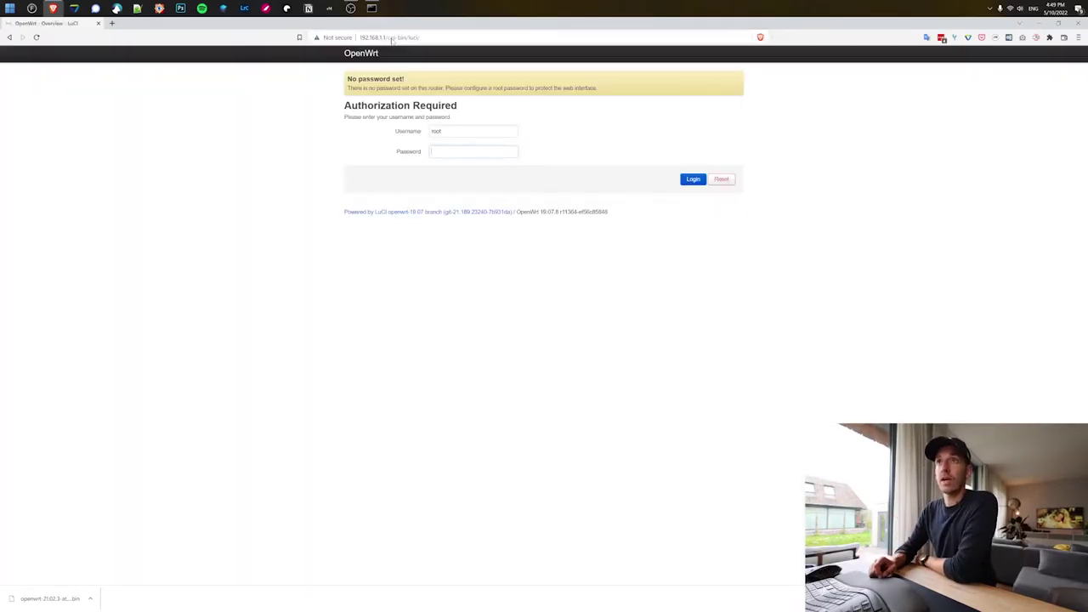
key(Return)
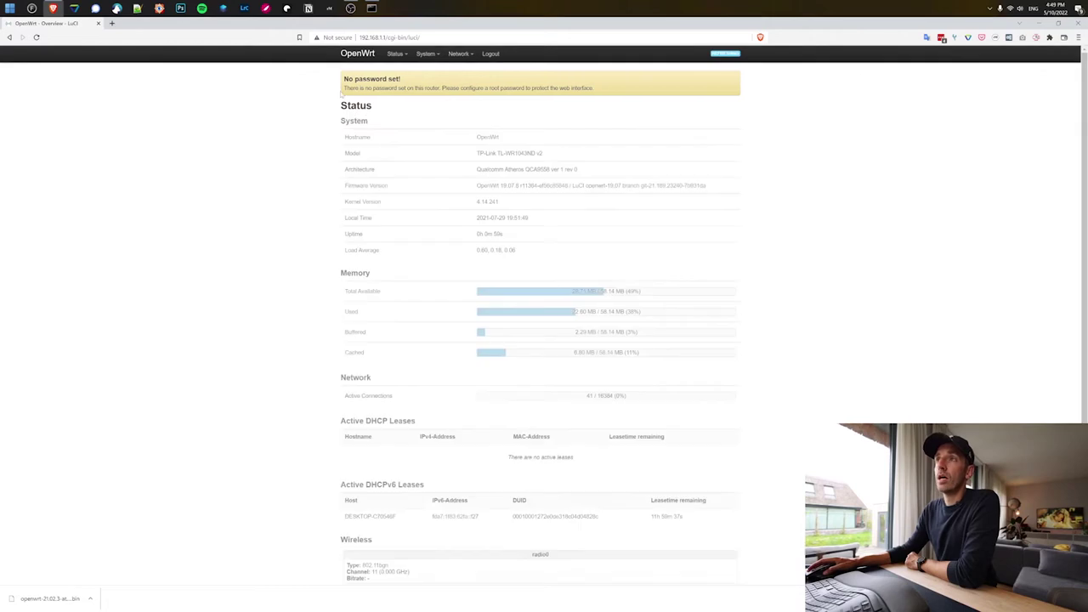
Step: Upload the downloaded OpenWrt 21.02.3 squashfs-factory image from the Desktop and flash it with Keep settings and Force upgrade enabled
mouse_move(427, 55)
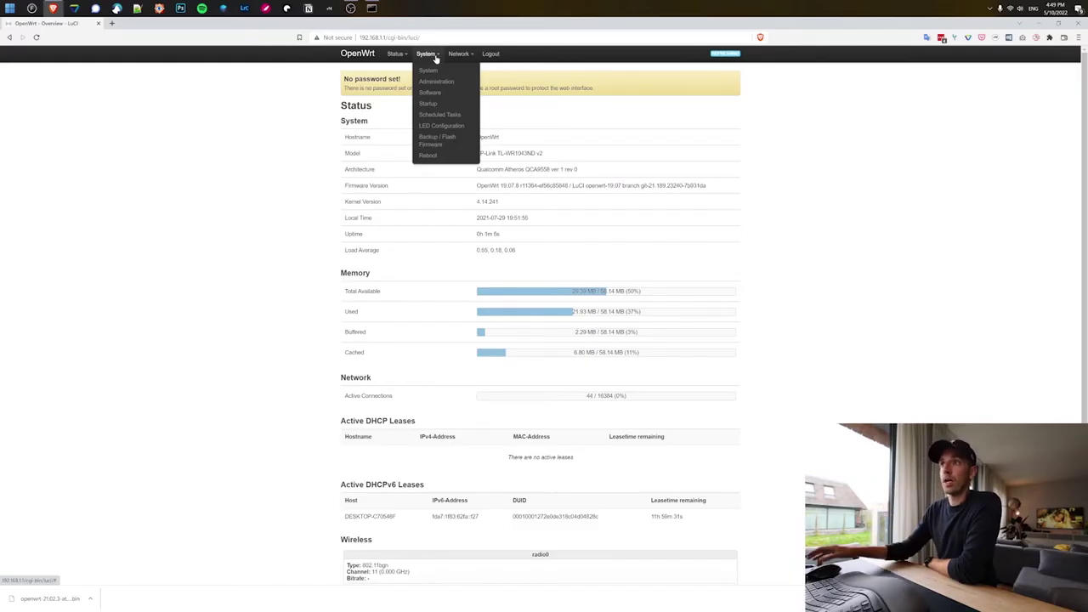
click(441, 146)
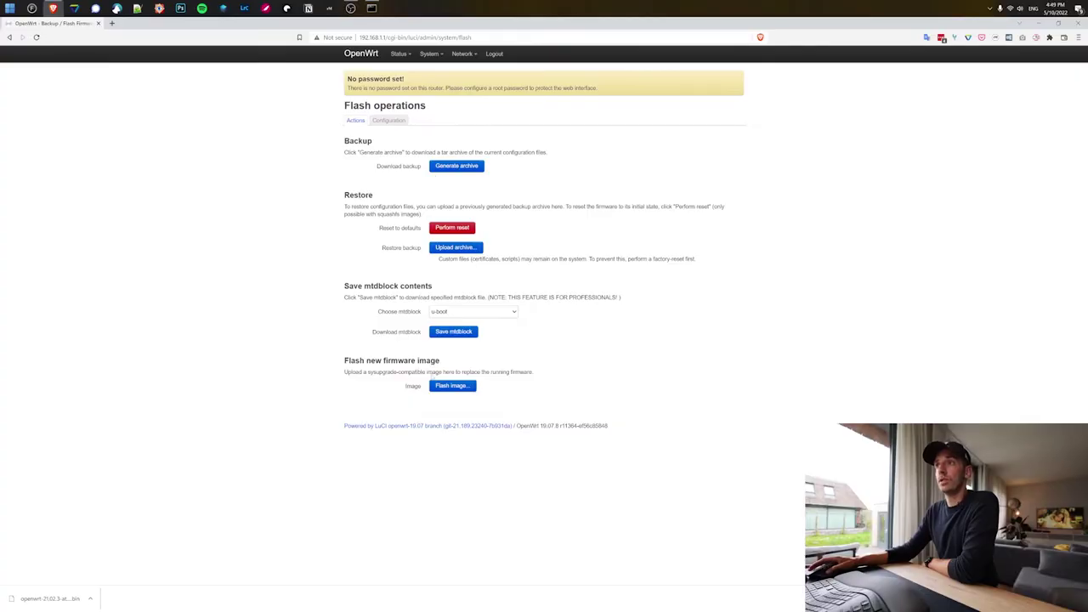
click(440, 387)
click(438, 105)
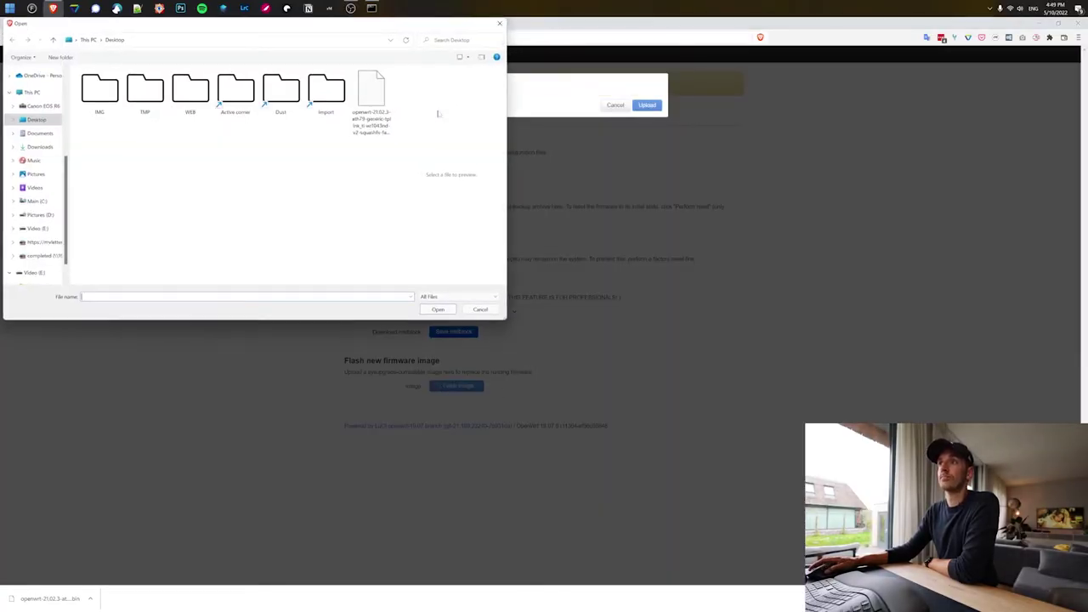
click(371, 100)
click(438, 309)
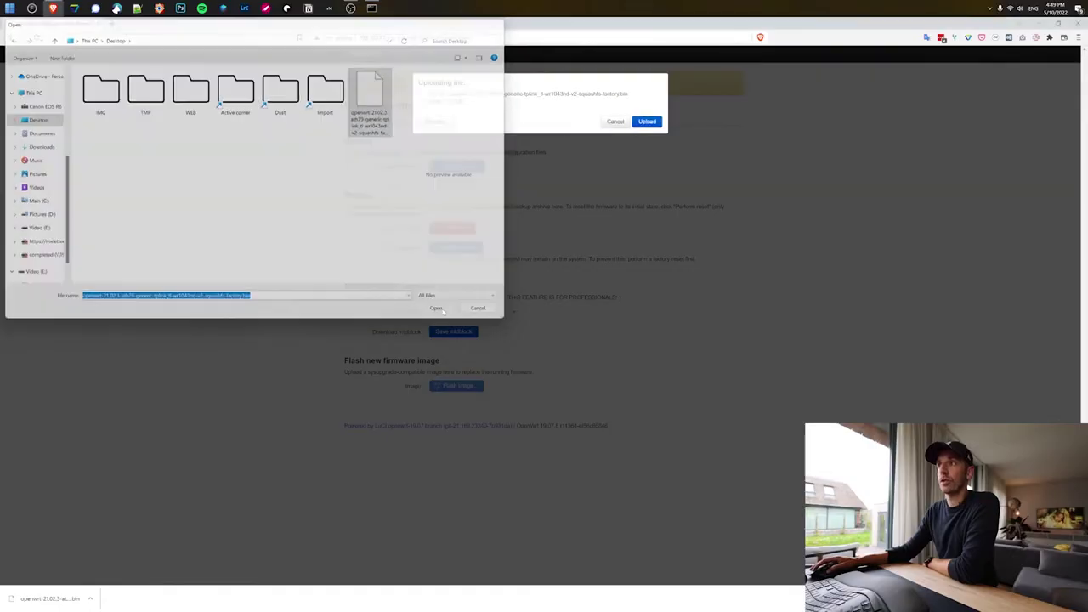
click(647, 105)
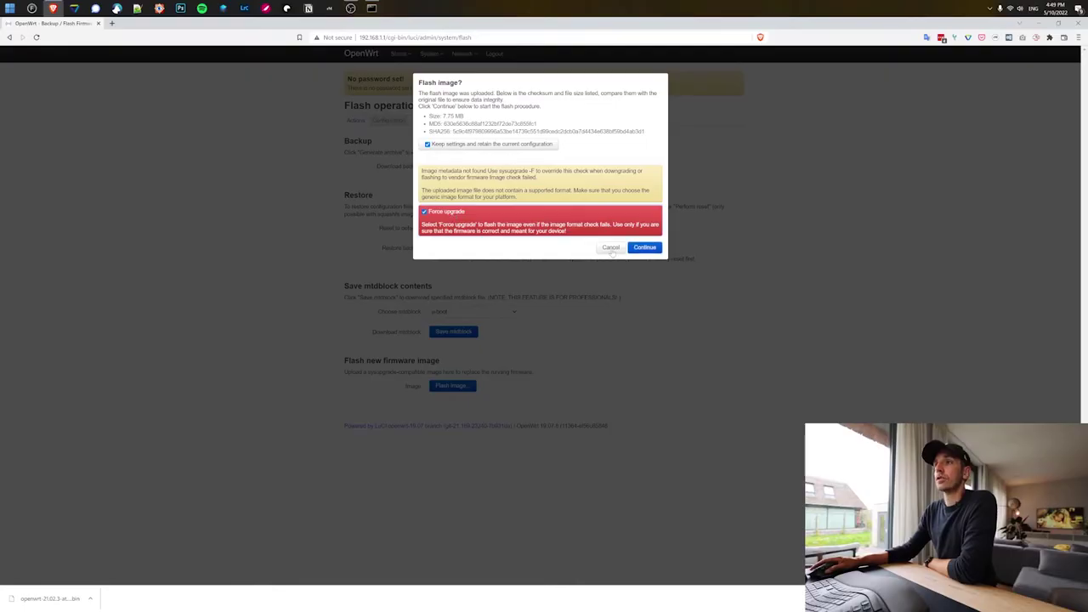
click(655, 252)
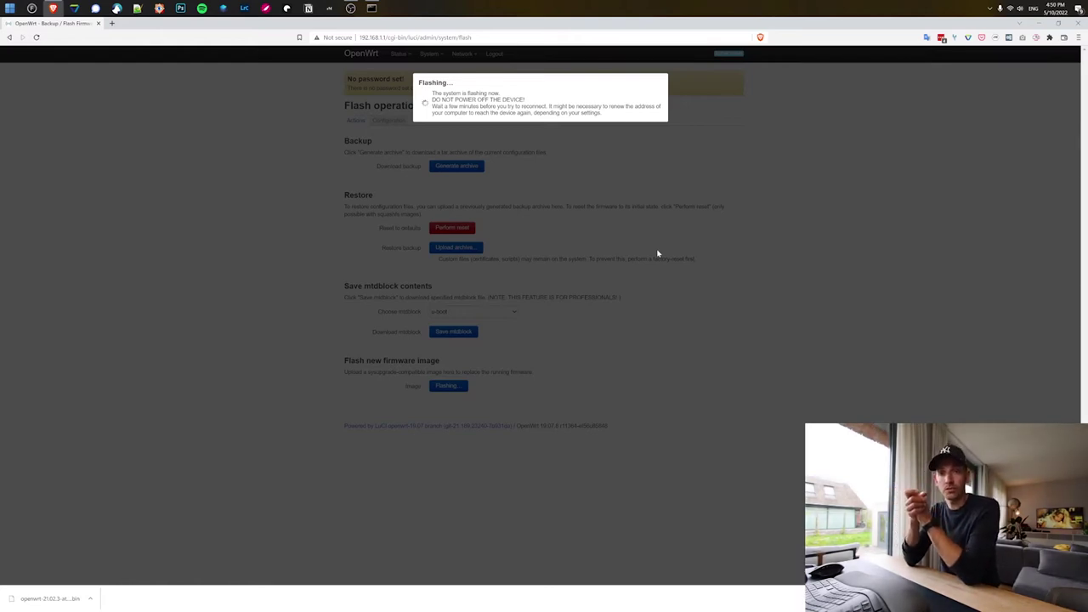
key(alt+Tab)
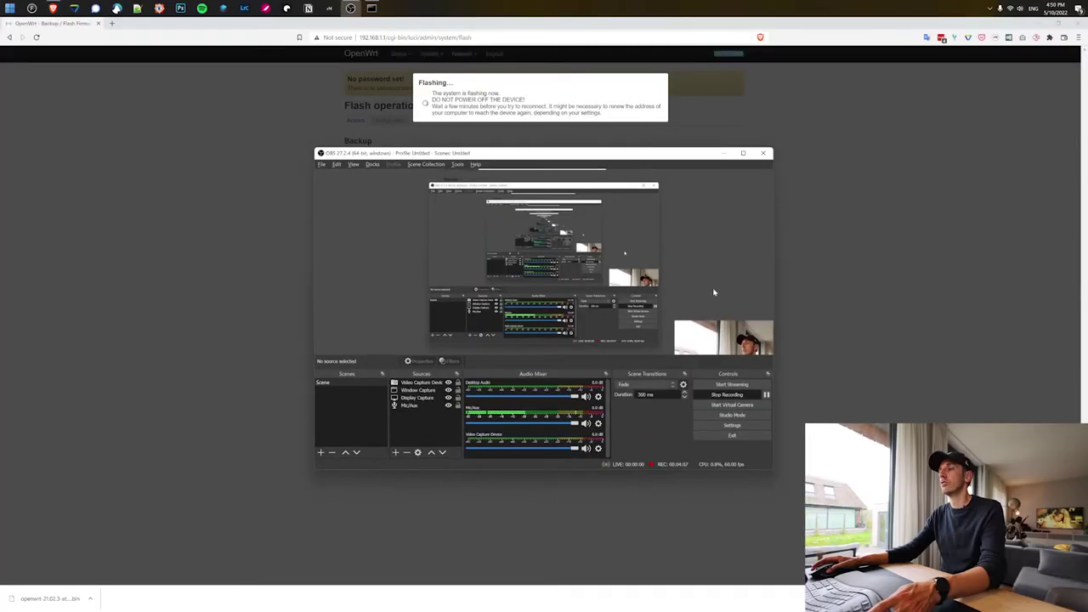
click(784, 391)
Step: Open a new Command Prompt and run ipconfig to examine the Ethernet adapter's addresses during flashing
key(super)
text(c)
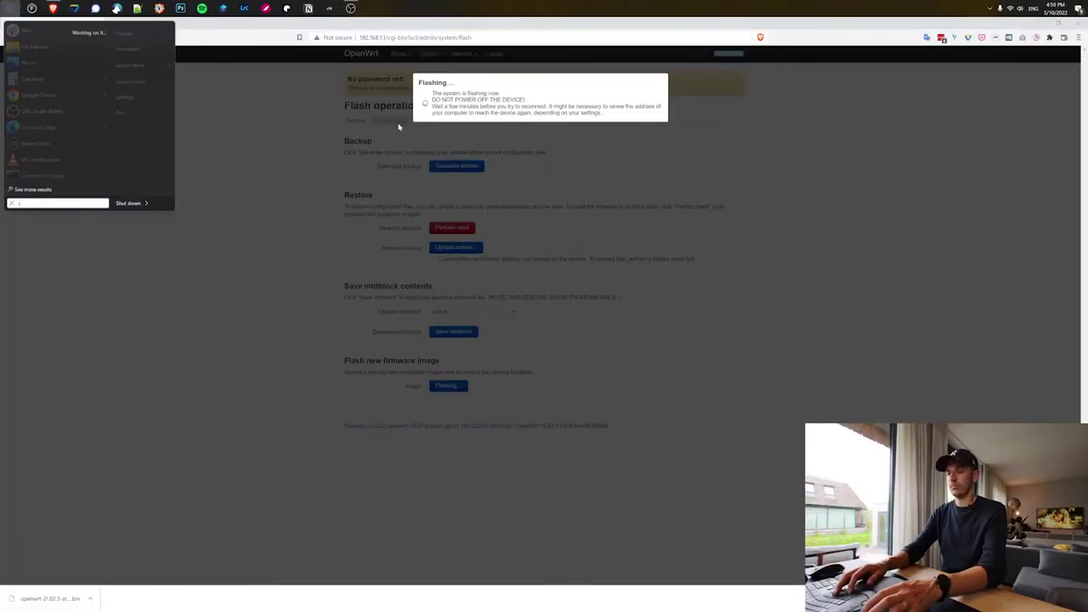
text(md)
key(Return)
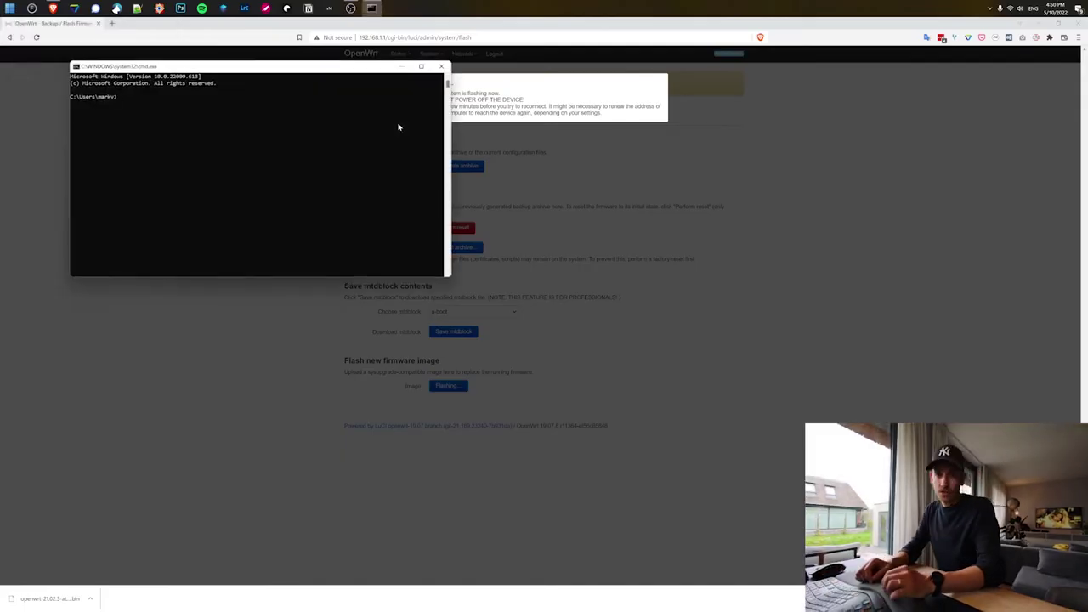
text(ip)
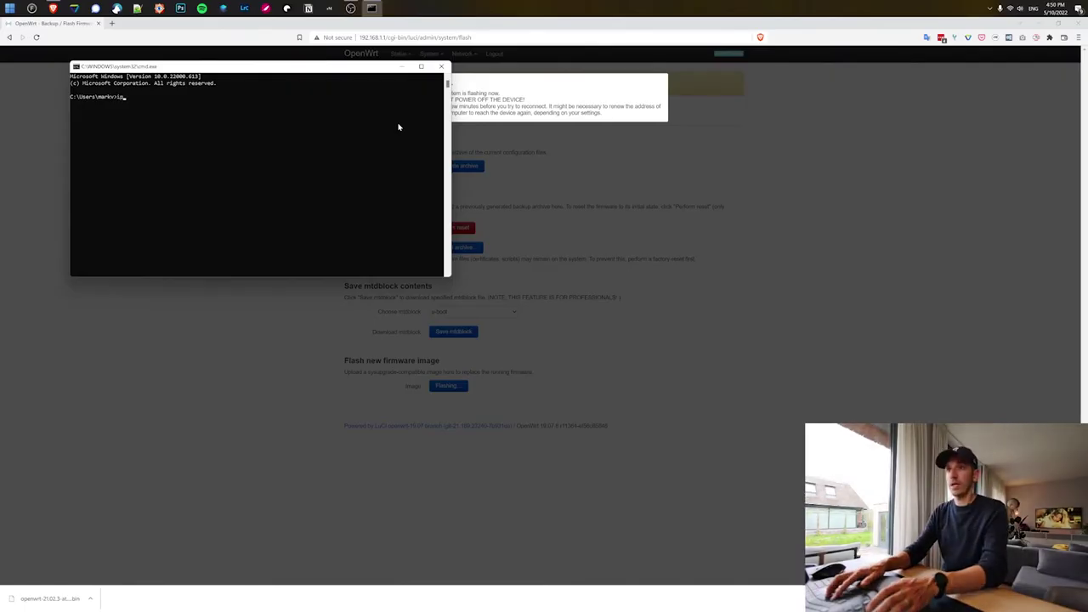
text(config)
key(Return)
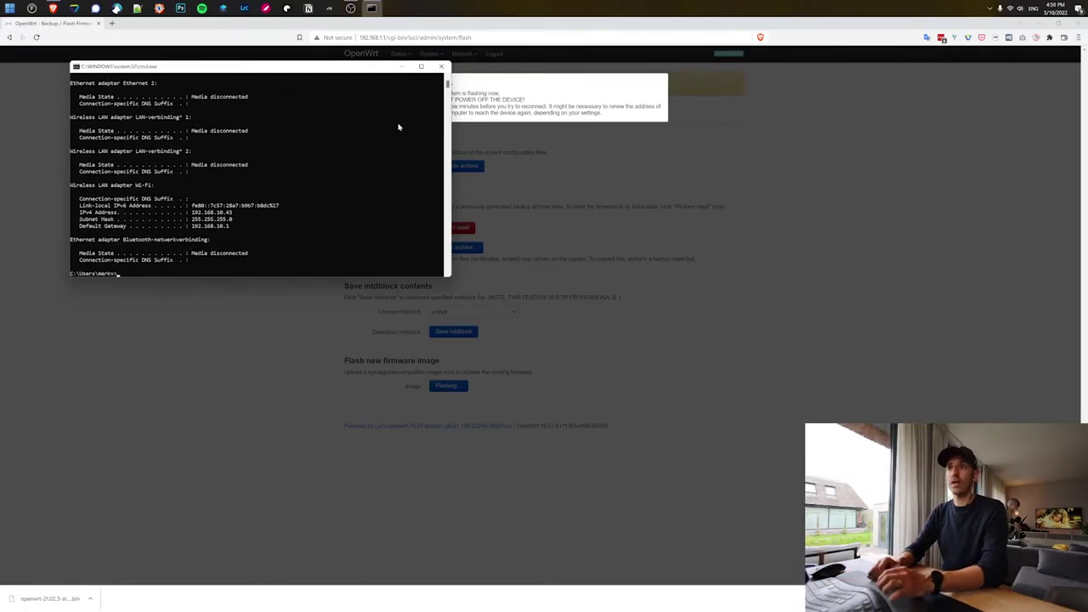
scroll(398, 119, up, 3)
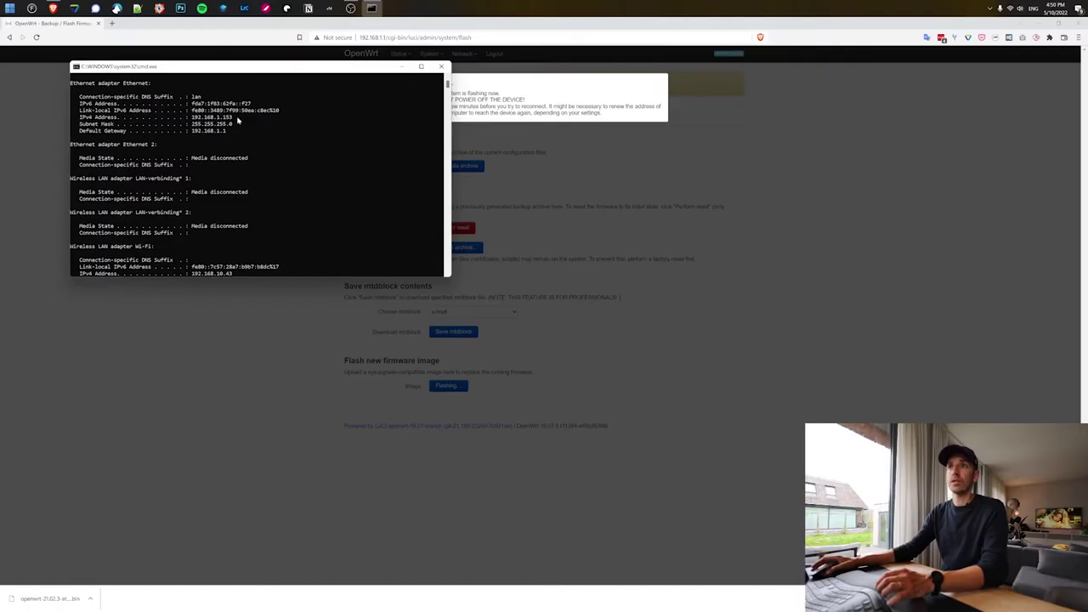
Step: Clear the console and run ipconfig again to recheck the adapter configuration
text(cls)
key(Return)
text(ipconfig)
key(Return)
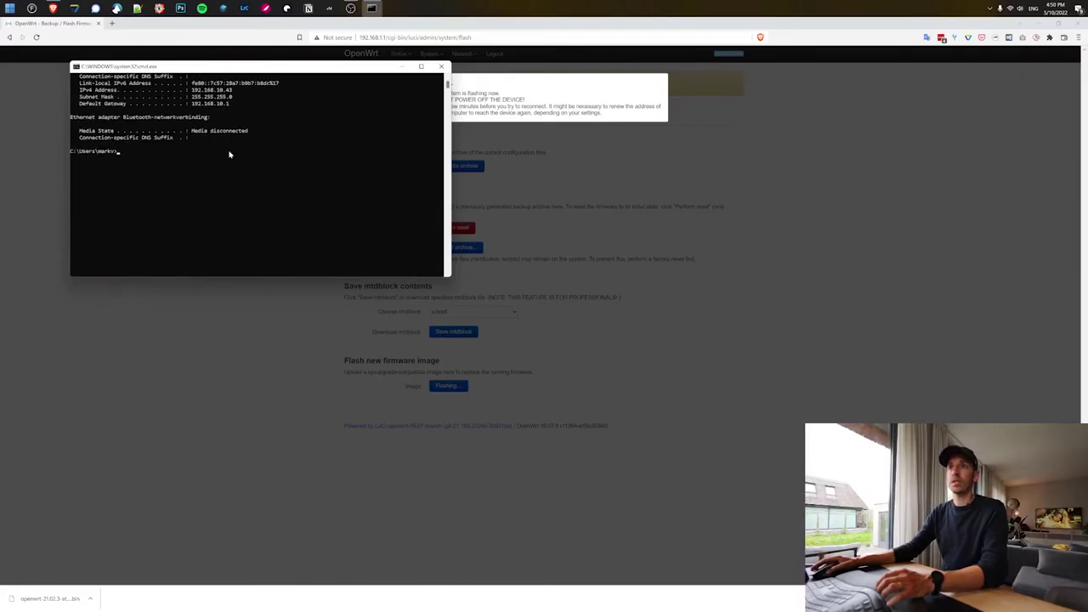
Step: Start a continuous ping of the router with ping 192.168.1.1 -t
text(ping )
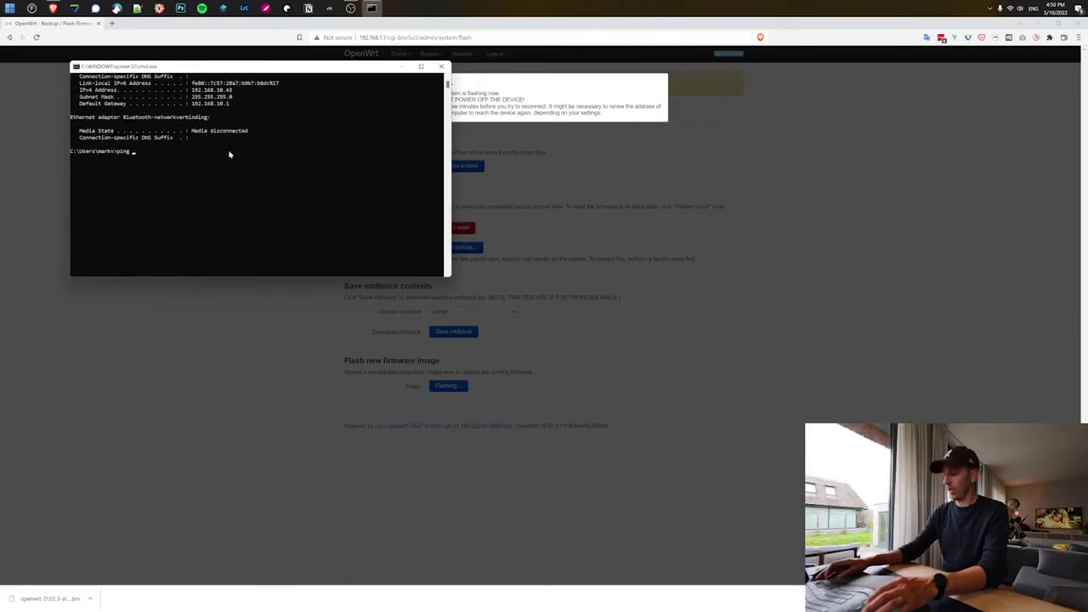
text(192.168.1.1 -t)
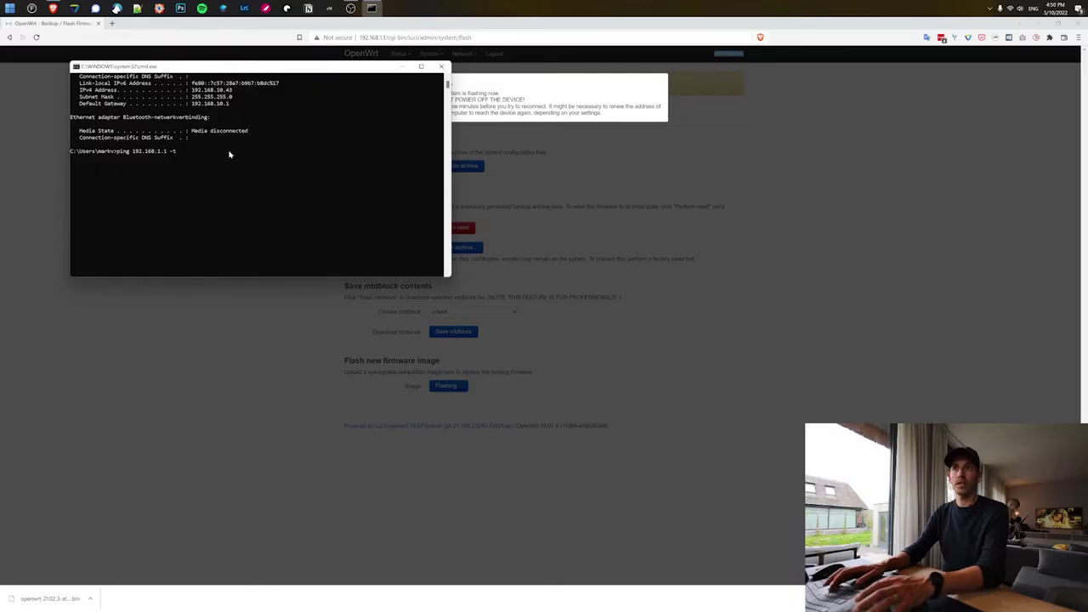
key(Return)
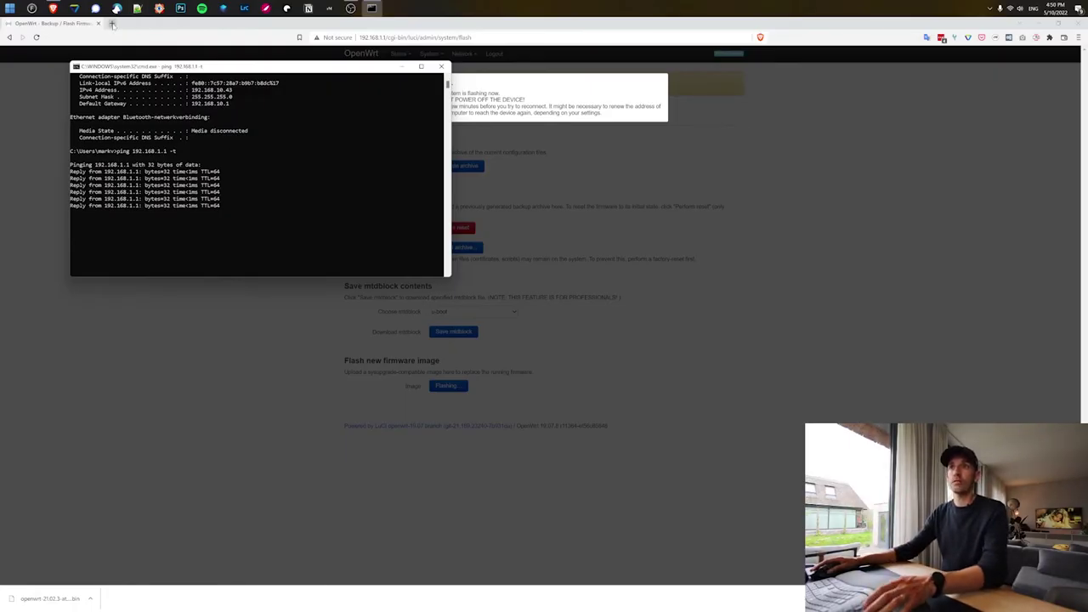
Step: Open the router's address 192.168.1.1 in a new browser tab
click(112, 23)
text(192.168.1.1)
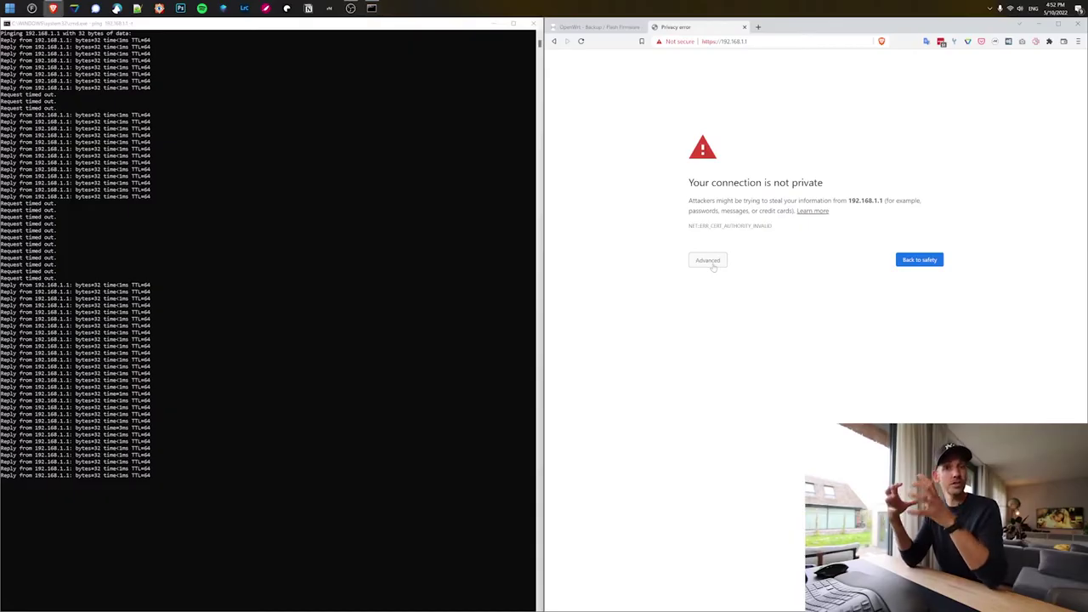
Step: Proceed to 192.168.1.1 despite the browser's certificate warning, and close the Command Prompt running the continuous ping
click(713, 266)
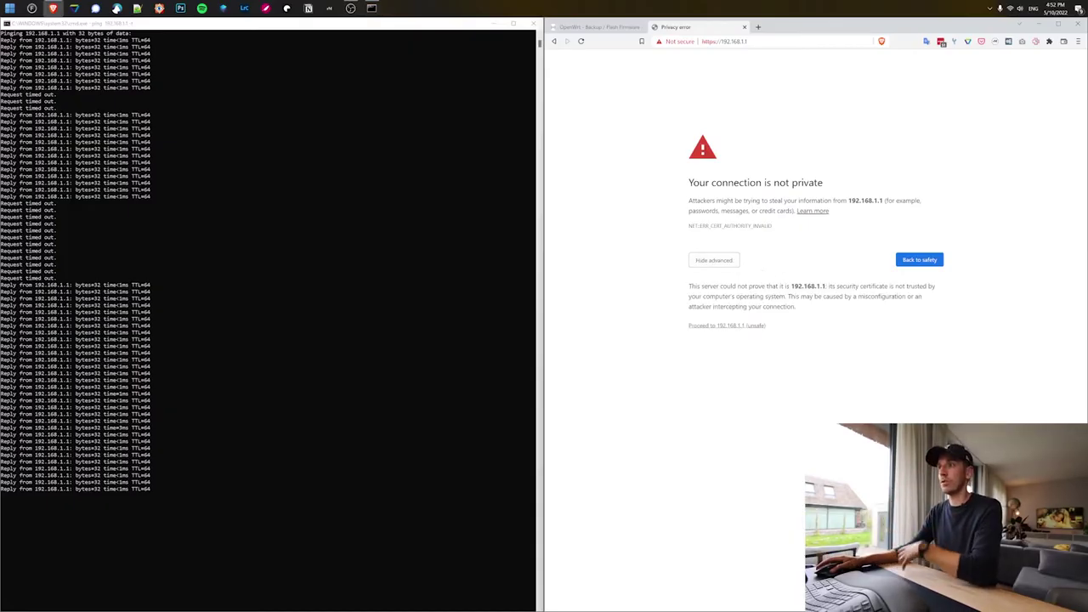
click(751, 328)
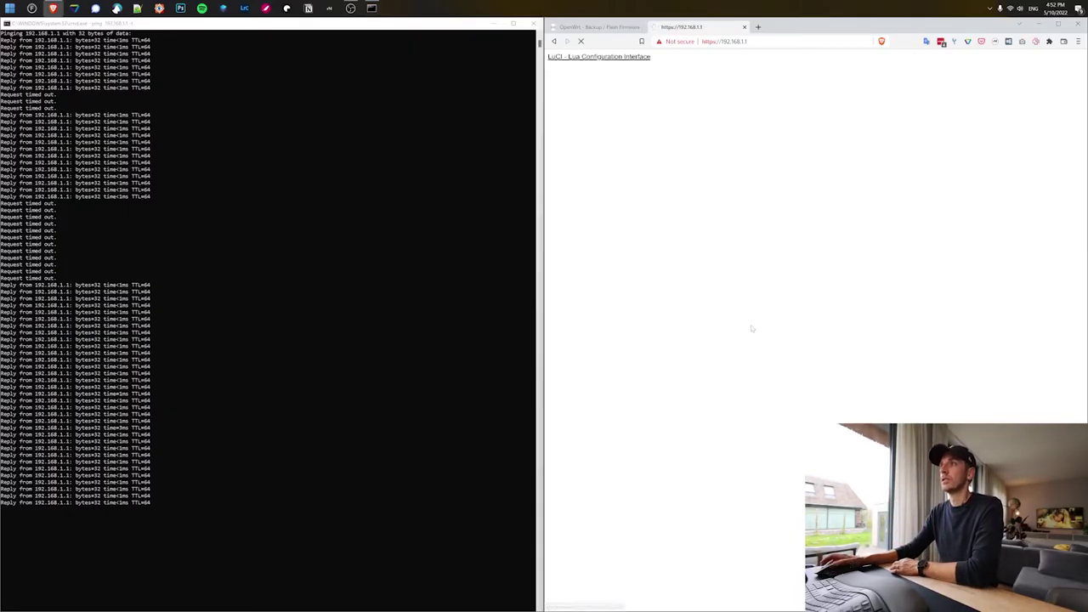
click(429, 181)
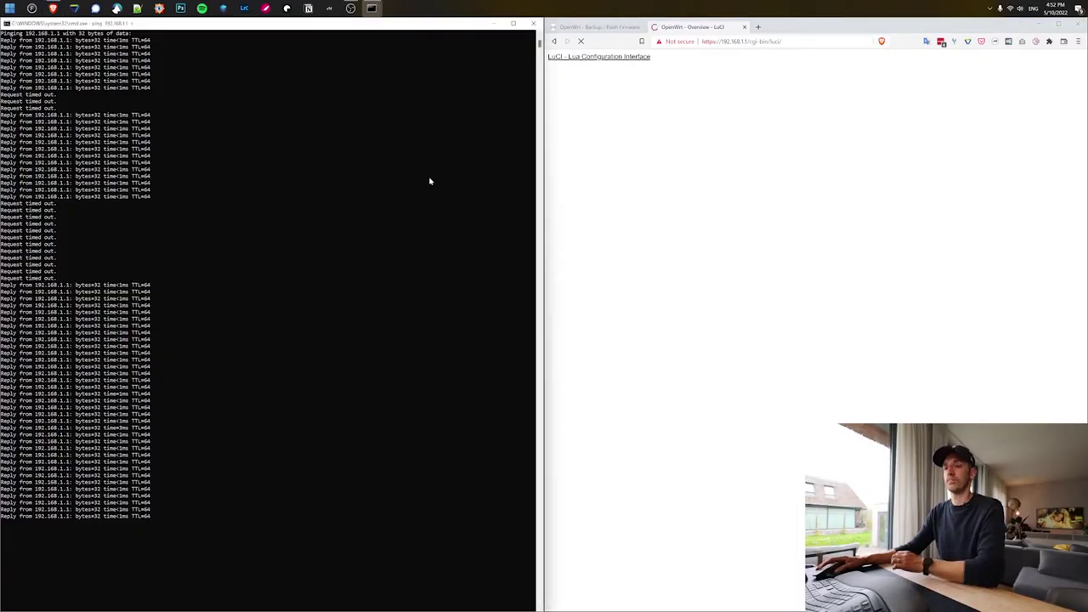
key(ctrl+c)
key(alt+F4)
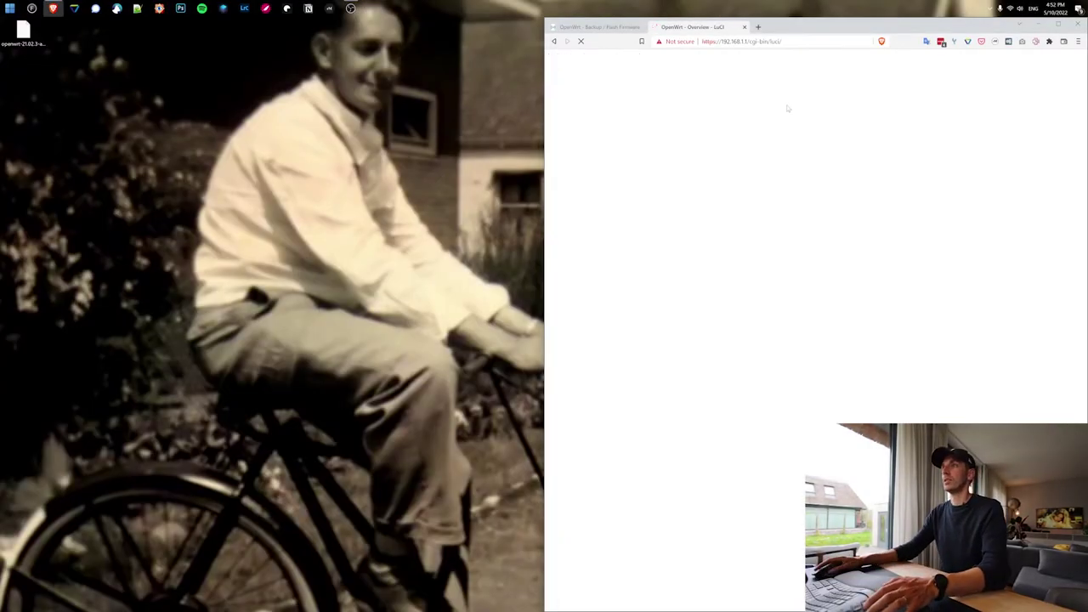
Step: Close the old Backup / Flash Firmware tab and log in to the router as root with the password left empty
click(1058, 24)
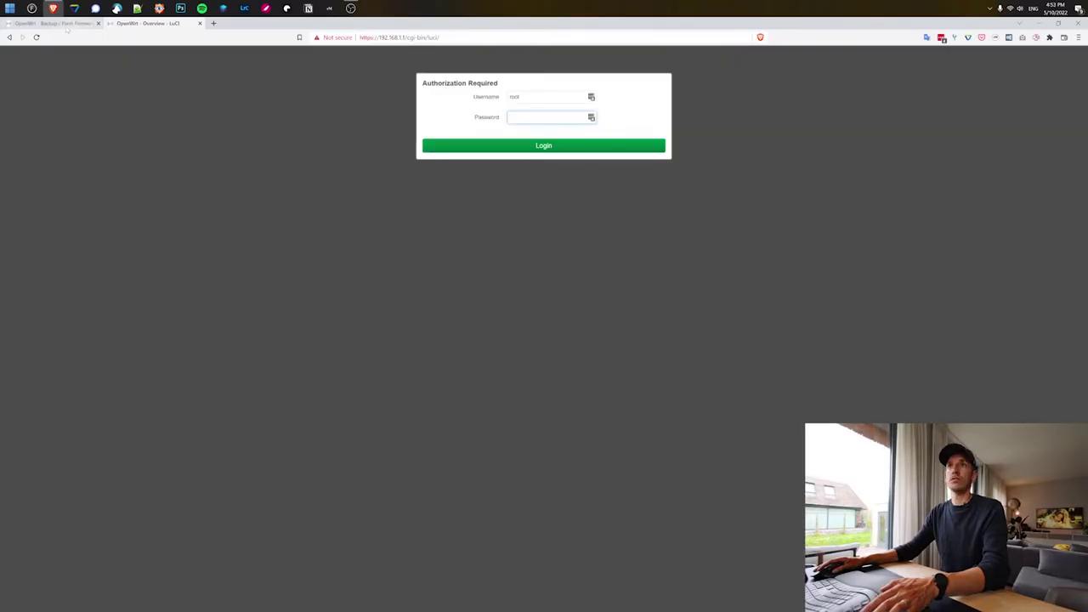
click(67, 24)
click(98, 23)
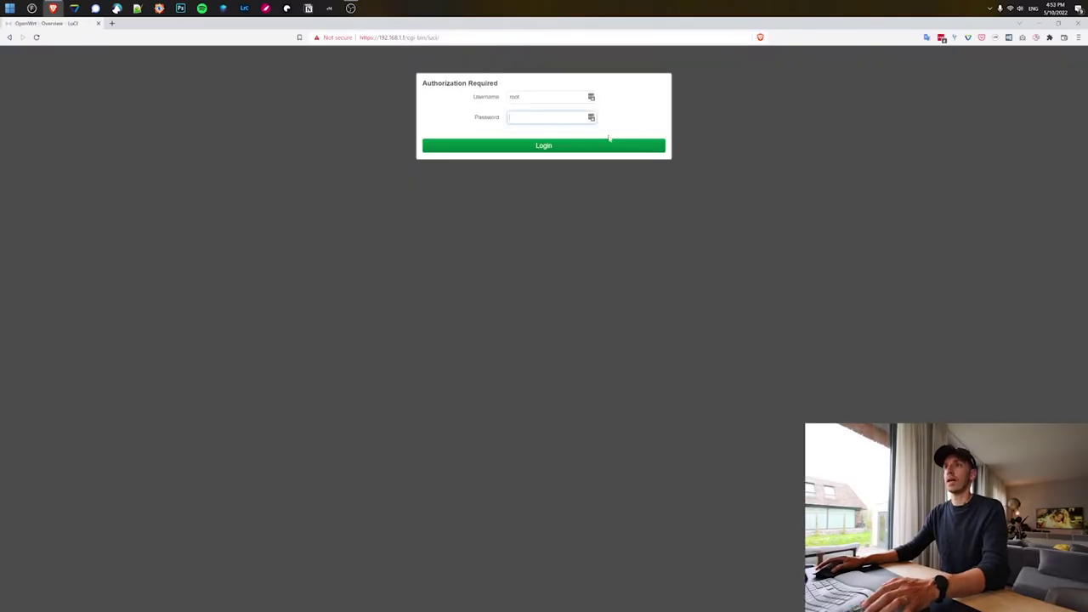
click(561, 146)
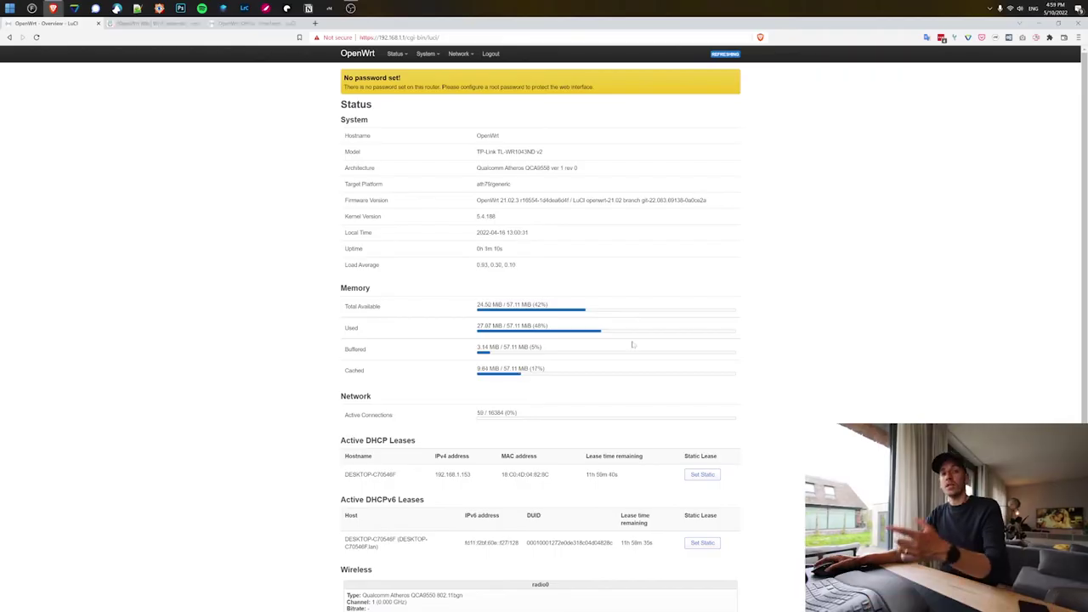
Step: Open a Command Prompt and run ipconfig to examine the Wi-Fi adapter's IPv4 address and default gateway
mouse_move(459, 55)
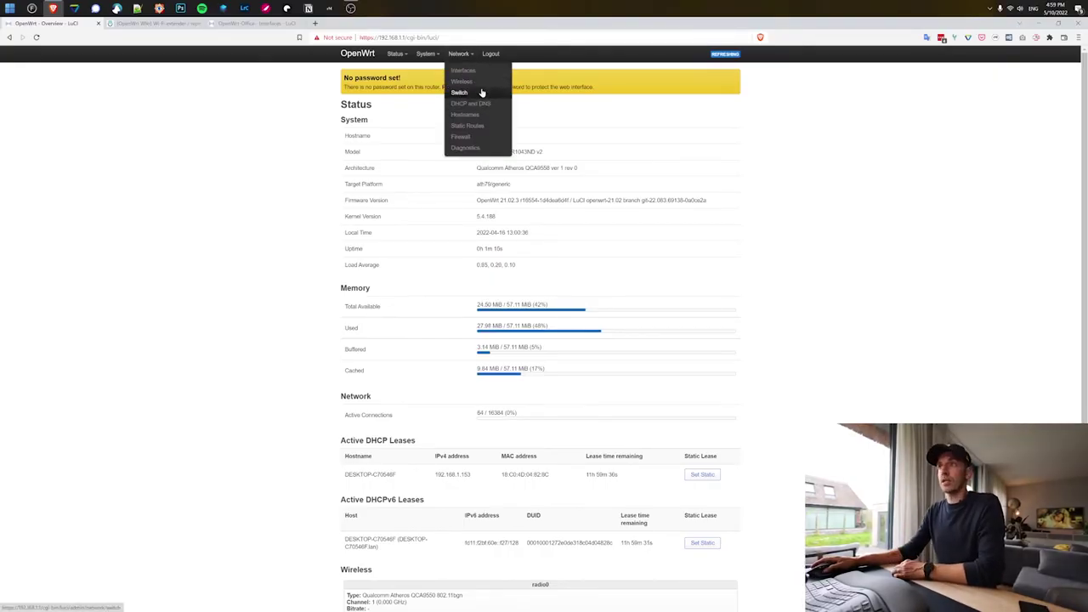
key(super)
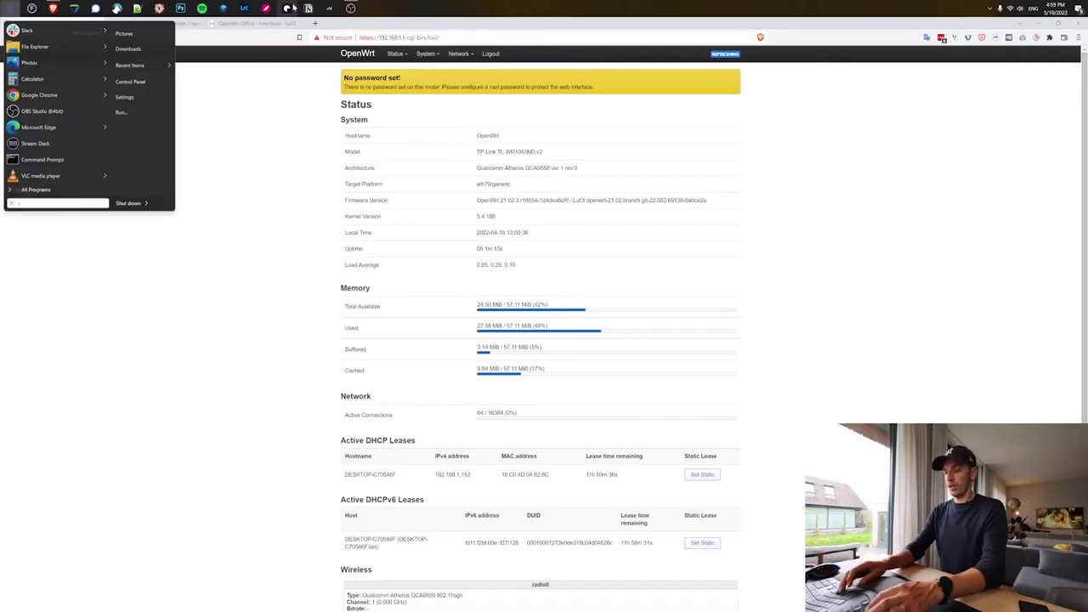
text(cmd)
key(Return)
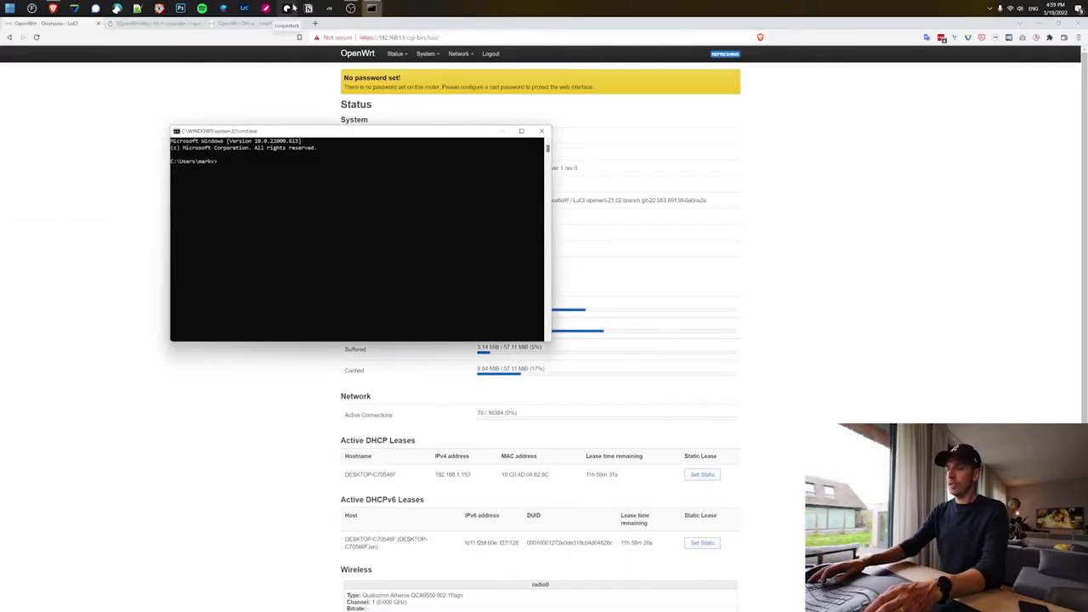
text(ipcon)
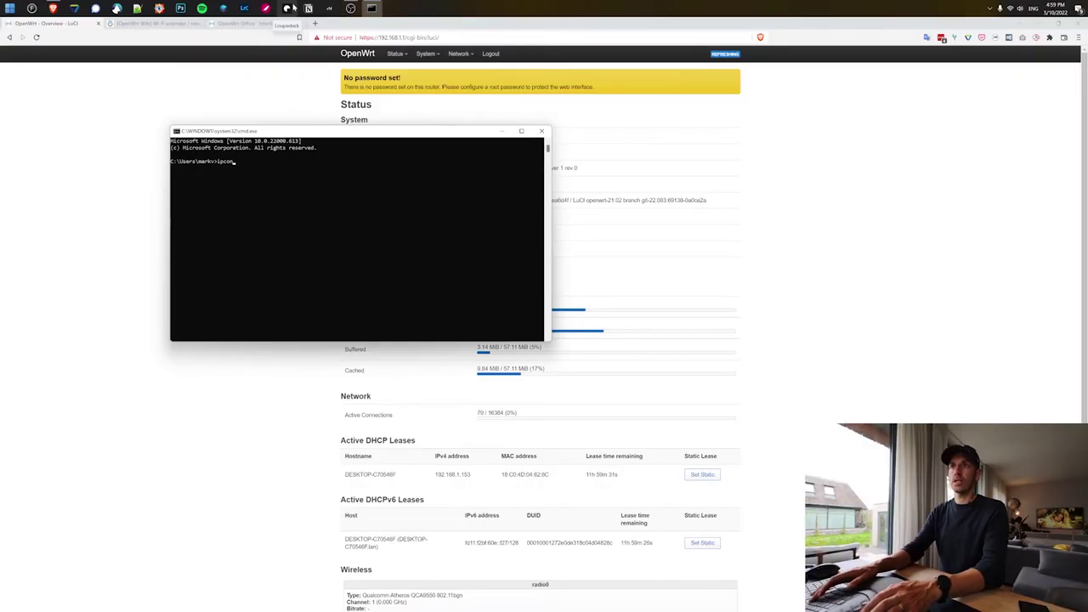
text(fig)
key(Return)
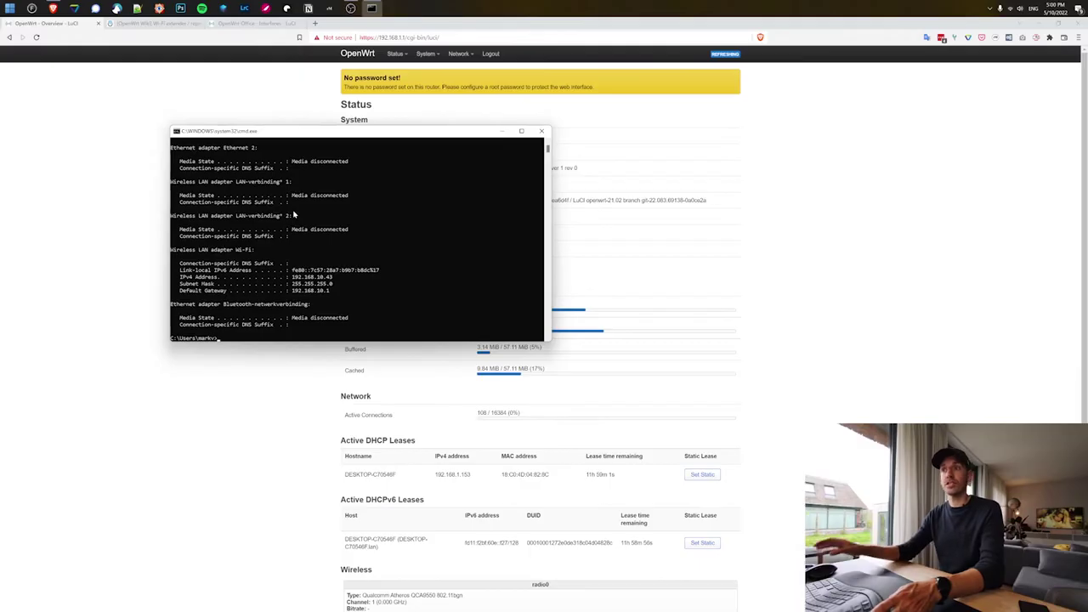
Step: Disable the DHCP server on the router's LAN interface with Ignore interface, and save the interface settings
click(461, 47)
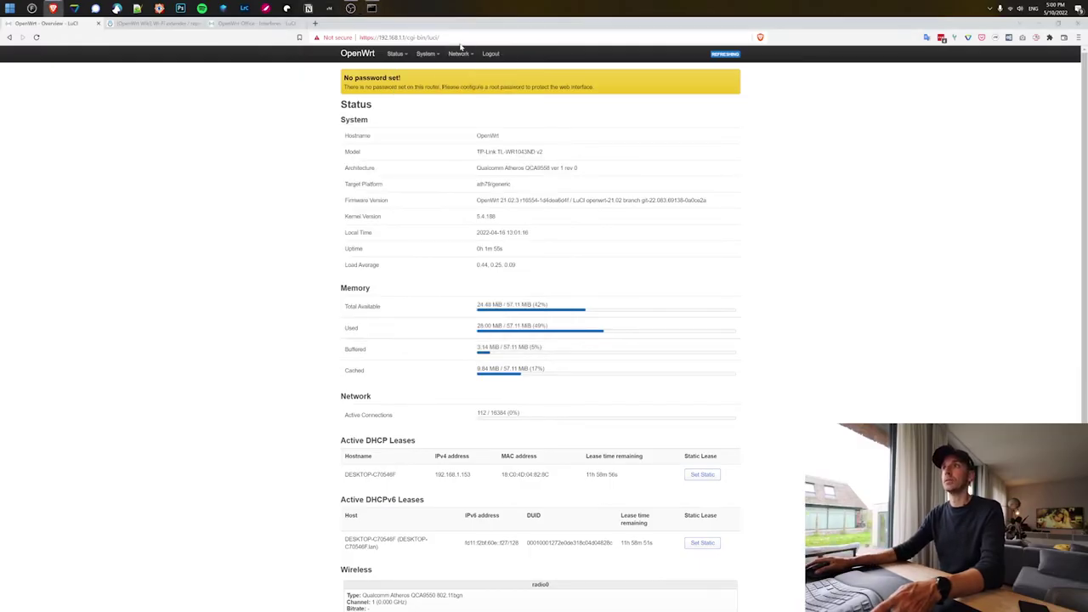
click(463, 68)
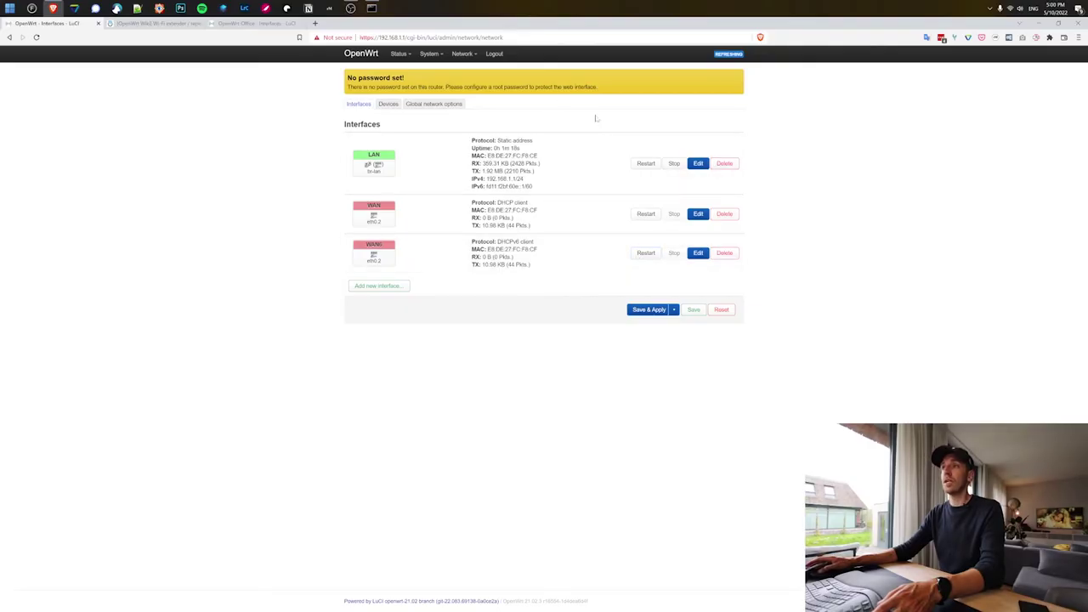
click(697, 164)
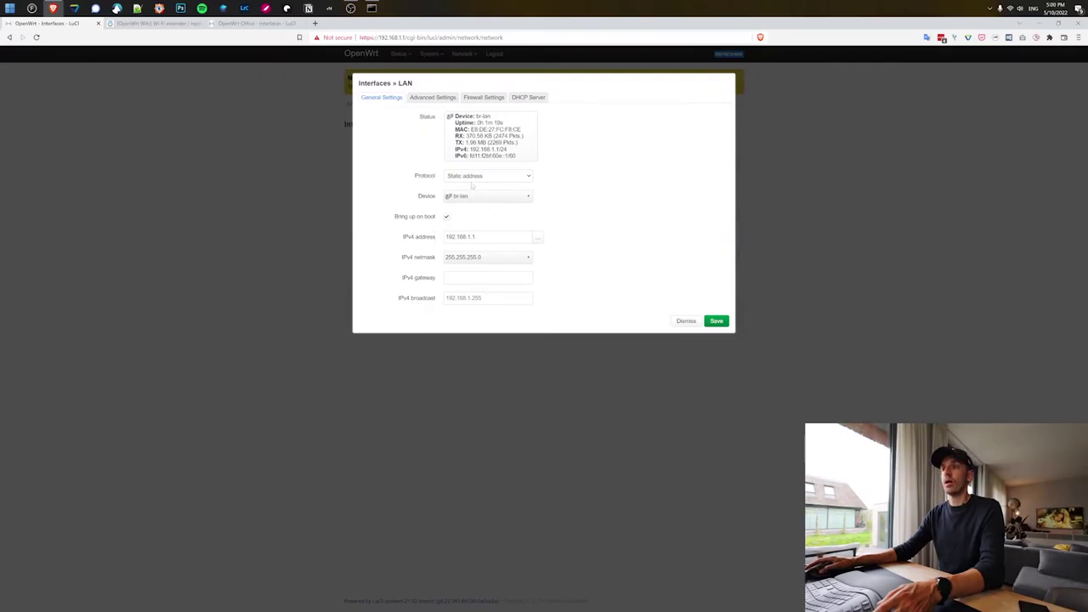
double_click(459, 236)
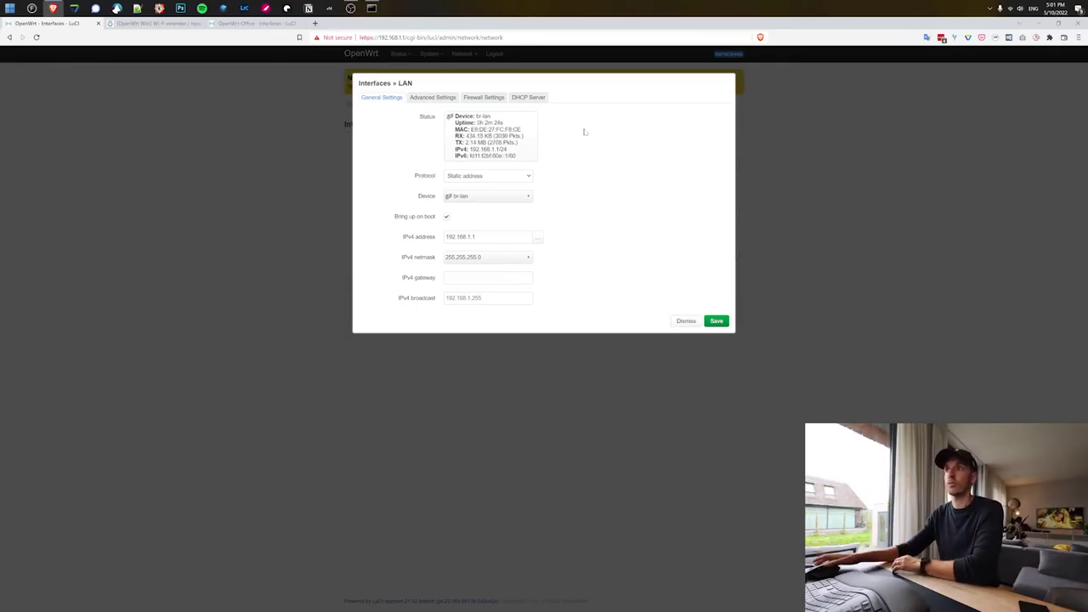
click(529, 99)
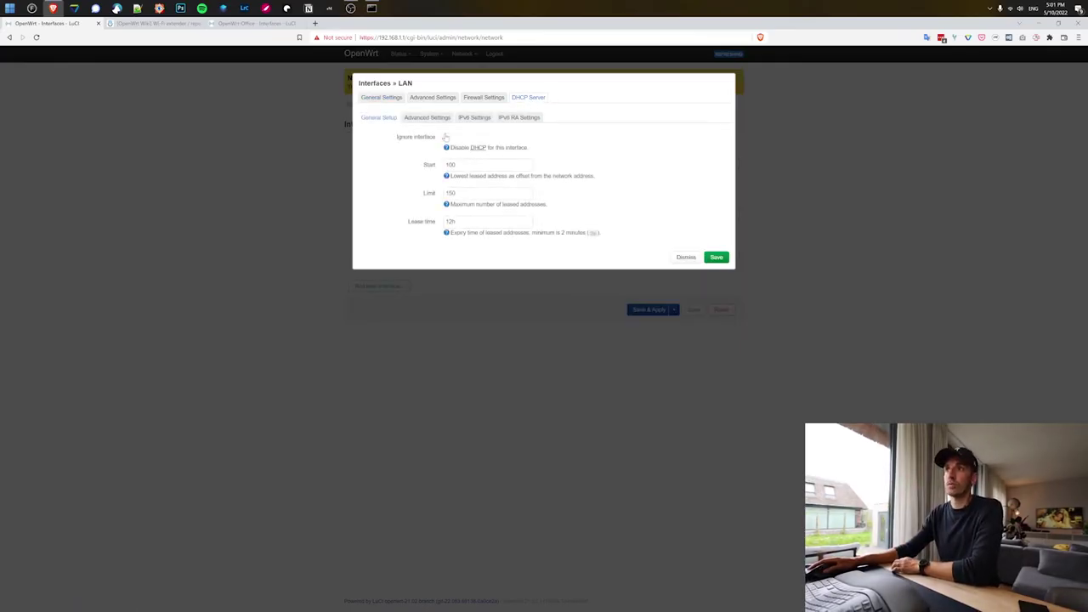
click(446, 137)
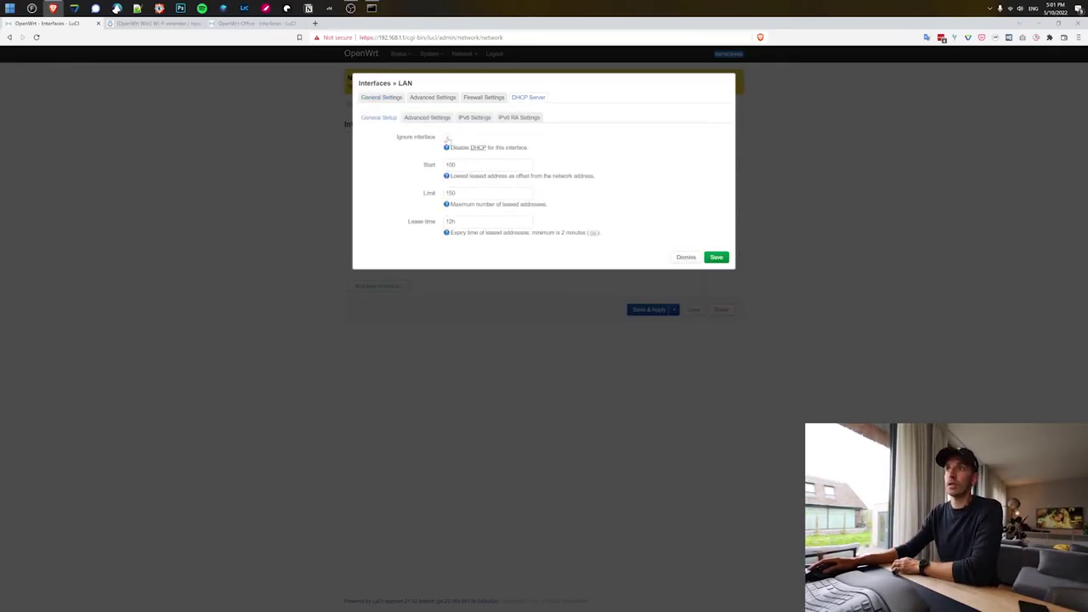
click(717, 258)
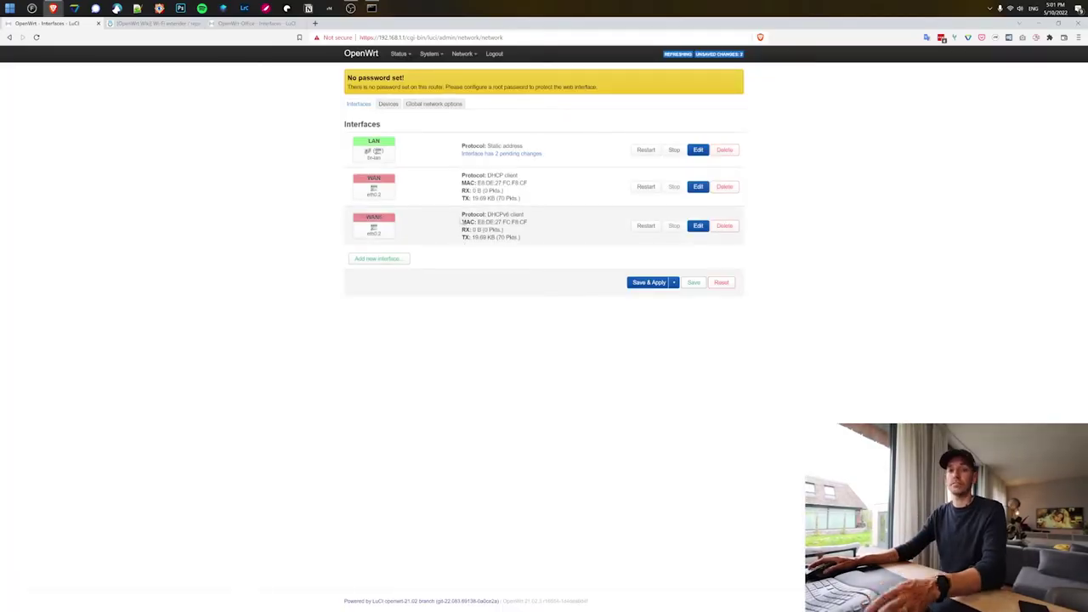
Step: Reopen the LAN interface settings and set the IPv4 gateway to 192.168.10.1
click(698, 150)
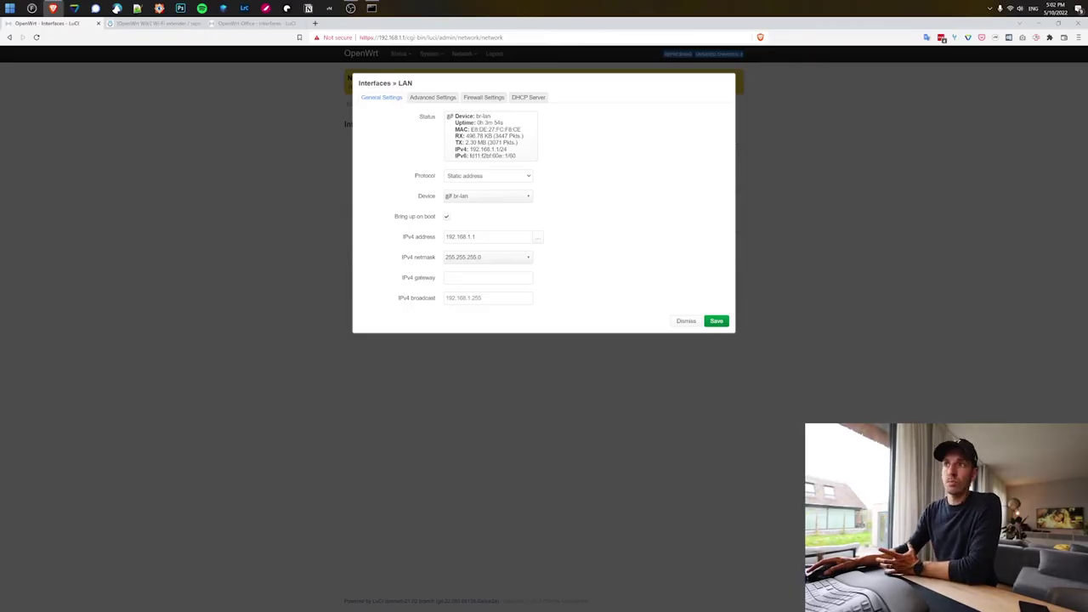
click(488, 277)
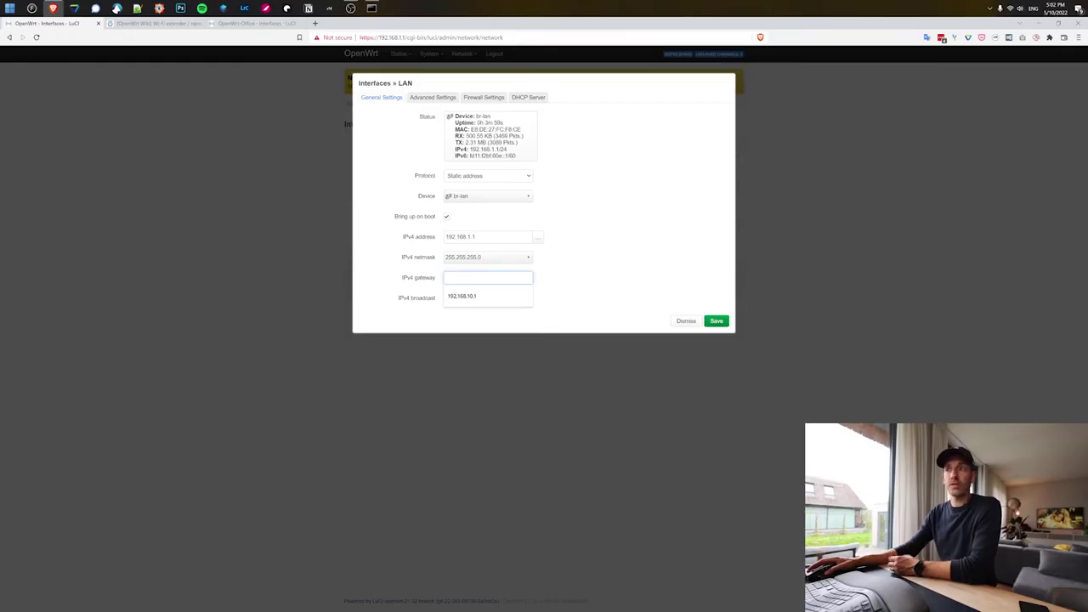
click(476, 296)
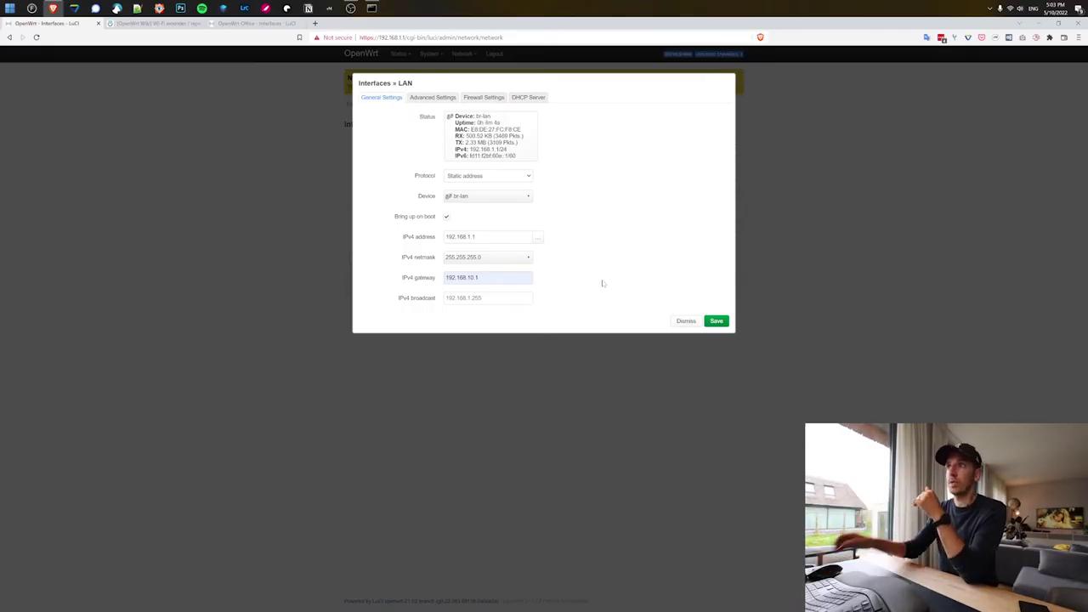
Step: Enter 8.8.8.8 as the LAN interface's custom DNS server and save the interface settings
click(442, 100)
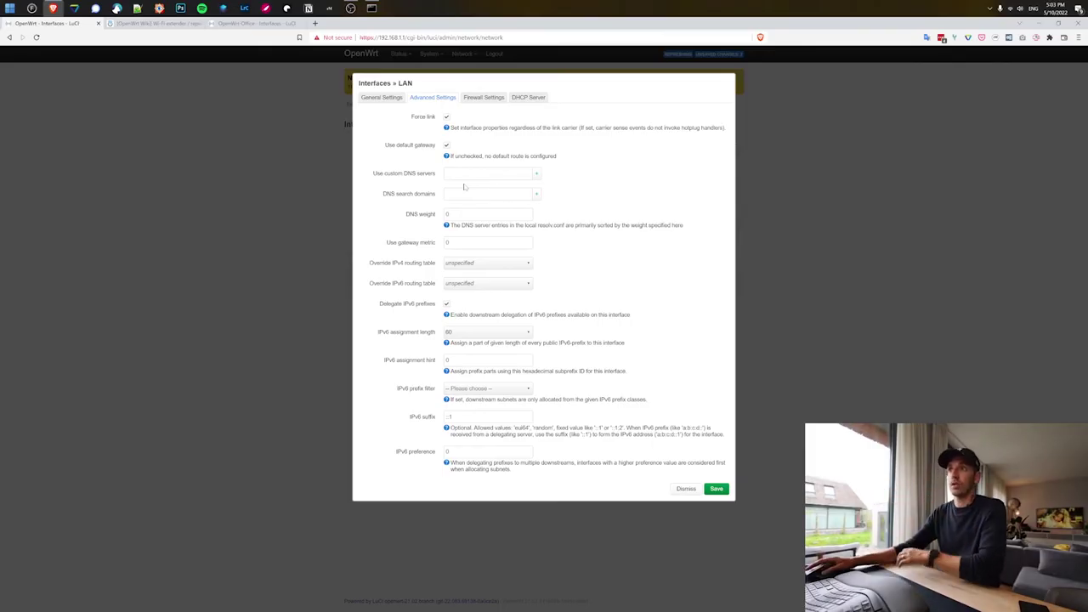
click(485, 174)
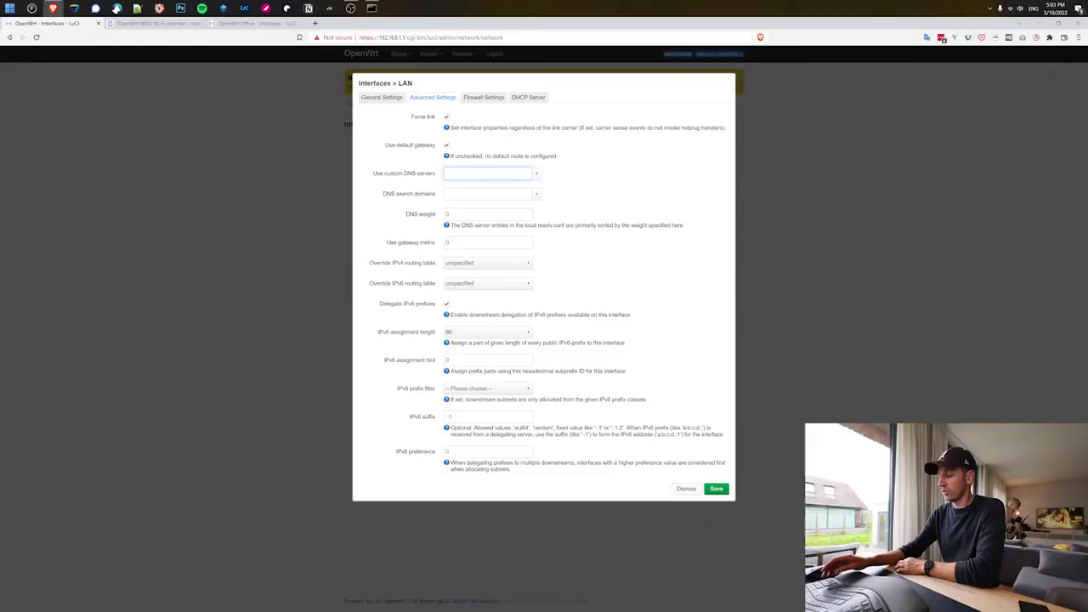
text(8.8.8.8)
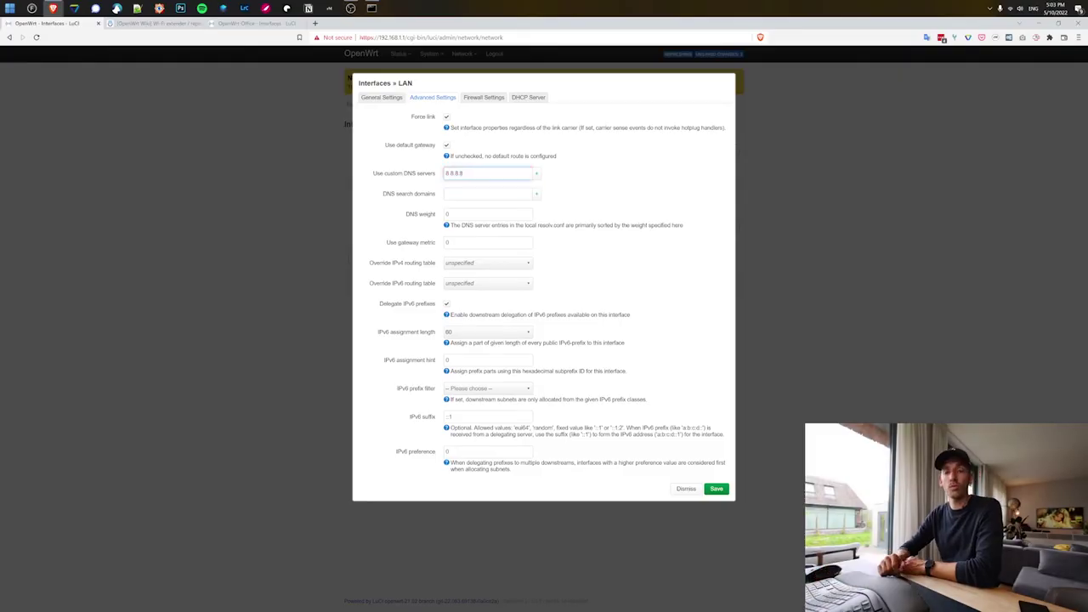
click(716, 488)
key(alt+Tab)
key(alt+Tab)
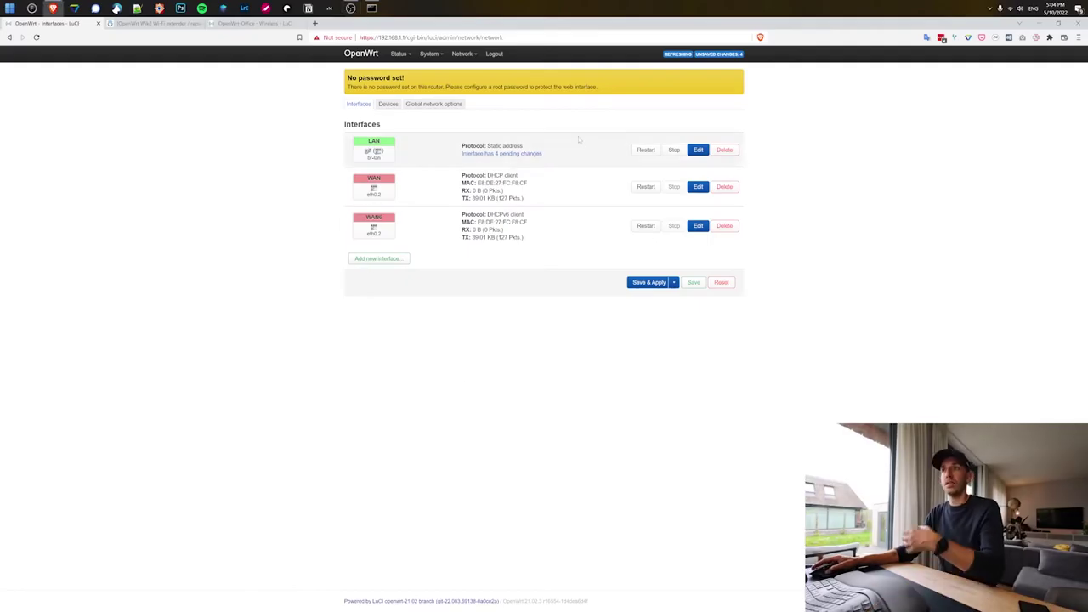
Step: Scan for wireless networks with radio0, join the SUN network with the strongest signal as a client, and save its configuration
mouse_move(462, 62)
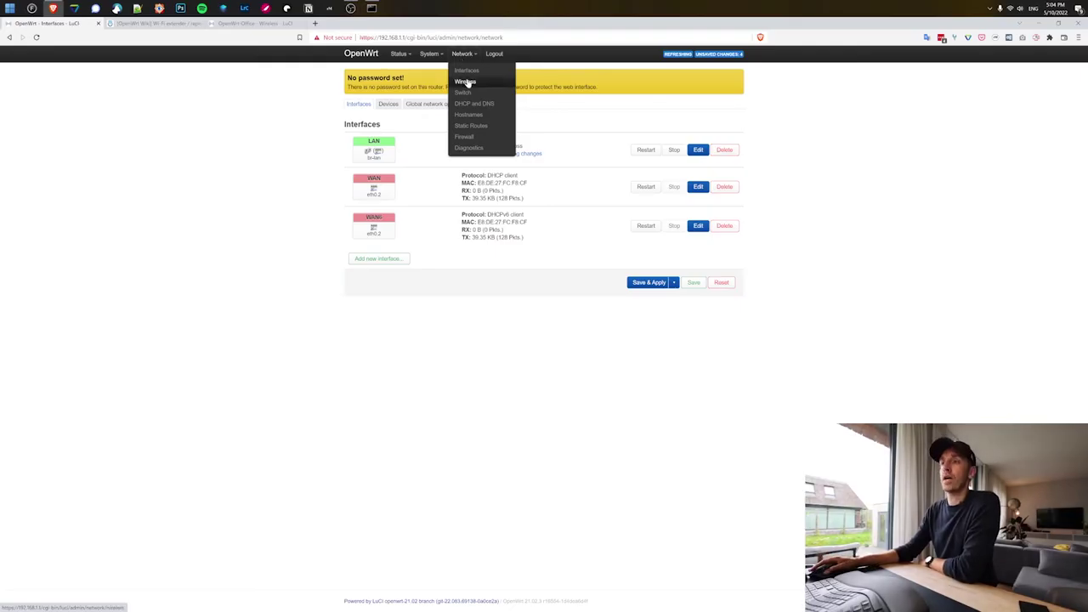
click(465, 82)
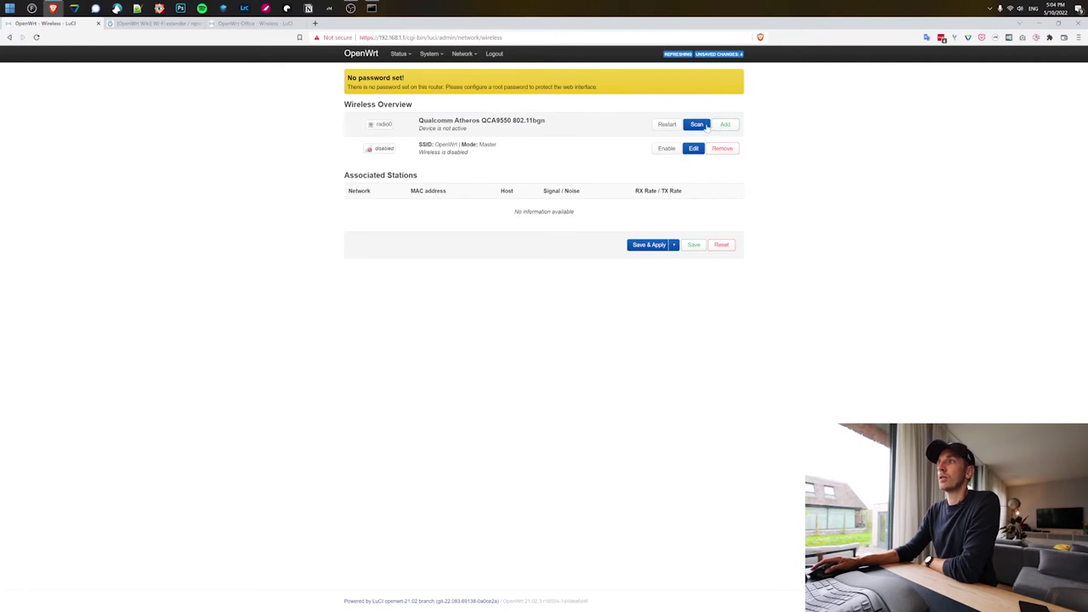
click(705, 126)
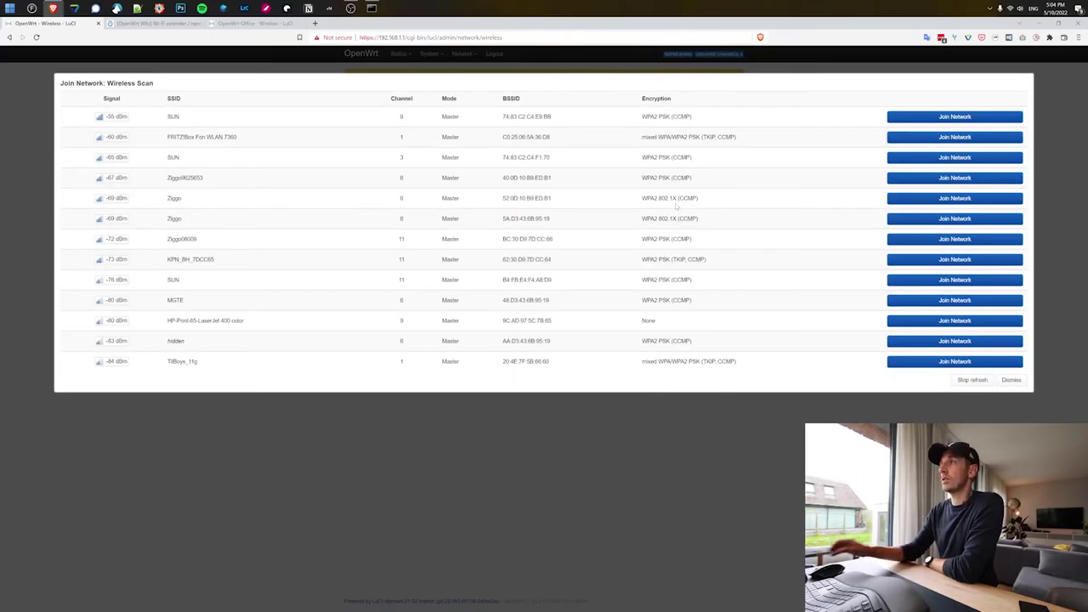
click(971, 119)
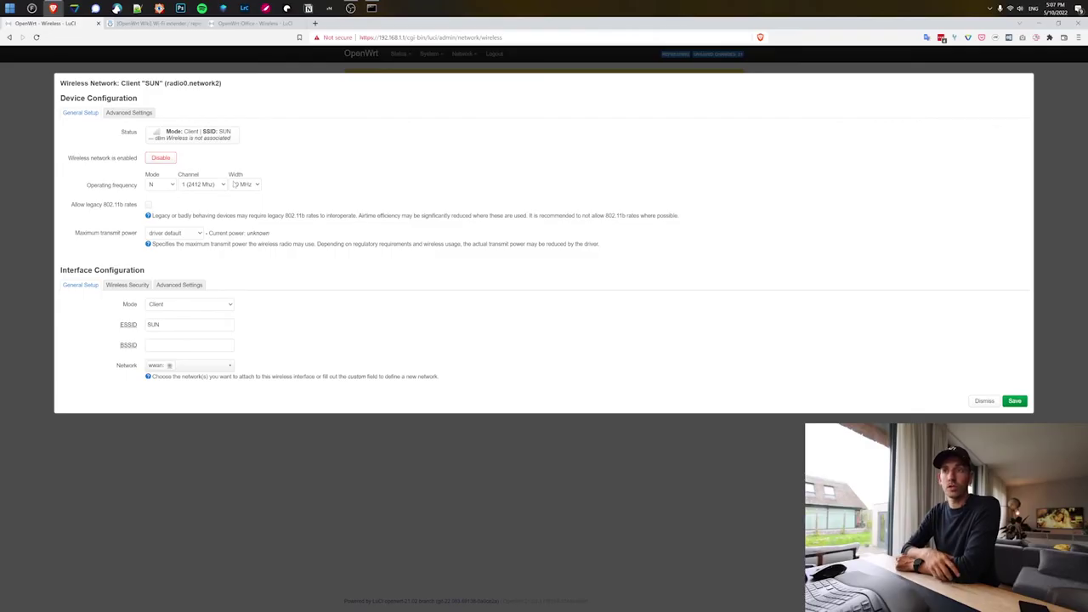
click(1015, 403)
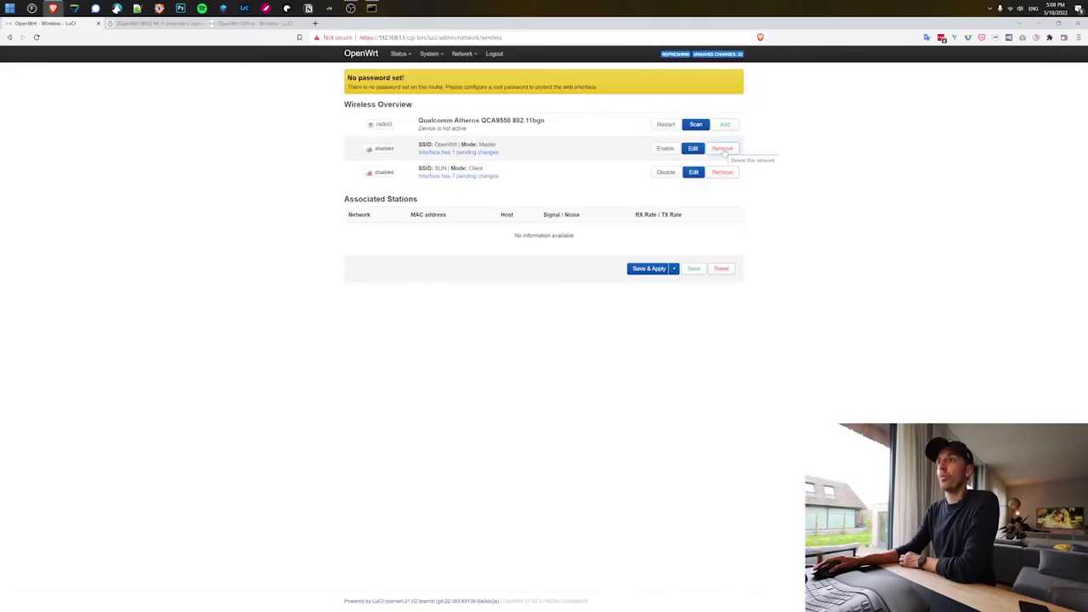
Step: Remove the default OpenWrt access point from the wireless overview, and save and apply all pending changes
click(723, 149)
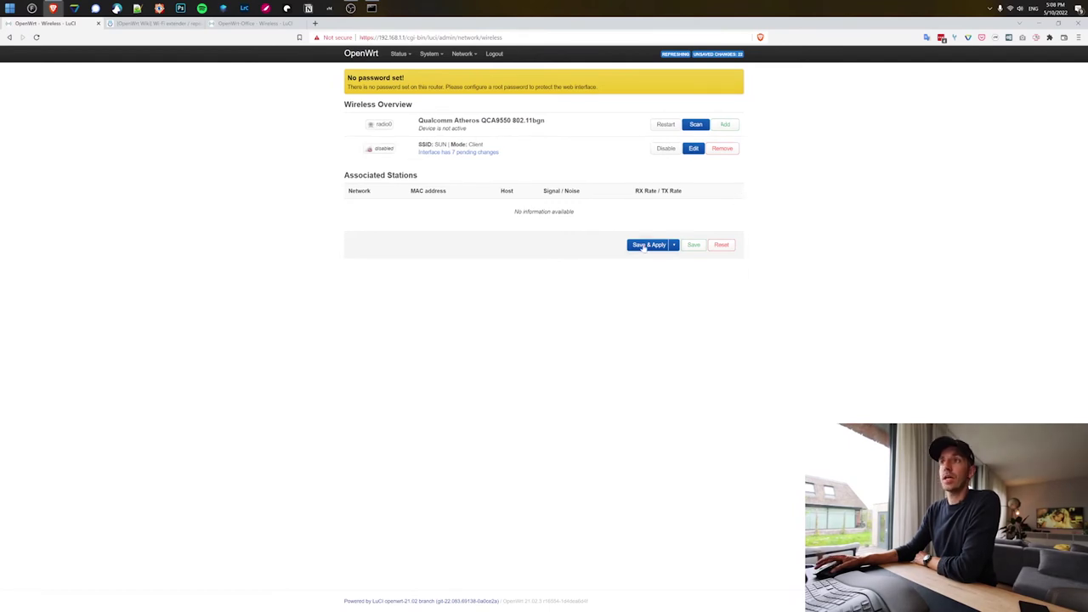
click(646, 245)
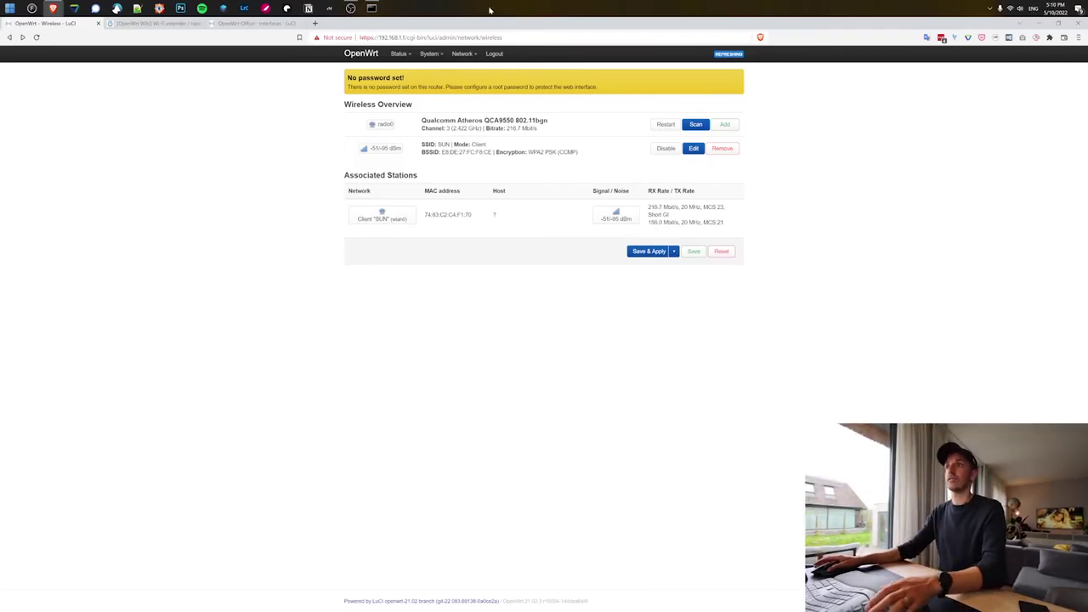
click(465, 70)
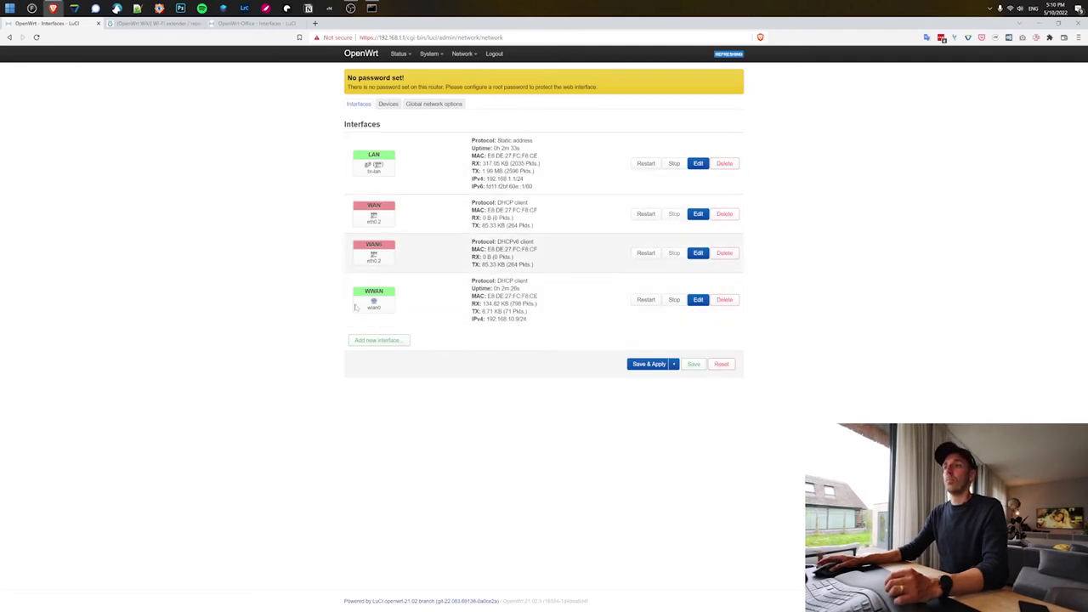
click(378, 340)
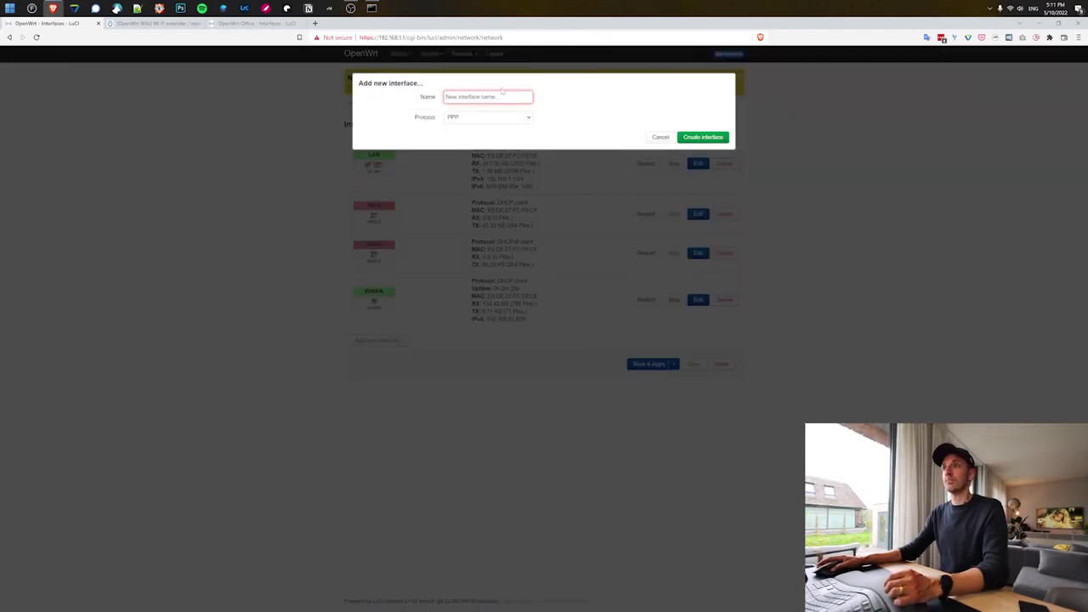
text(relay)
key(BackSpace)
key(BackSpace)
key(BackSpace)
key(BackSpace)
key(BackSpace)
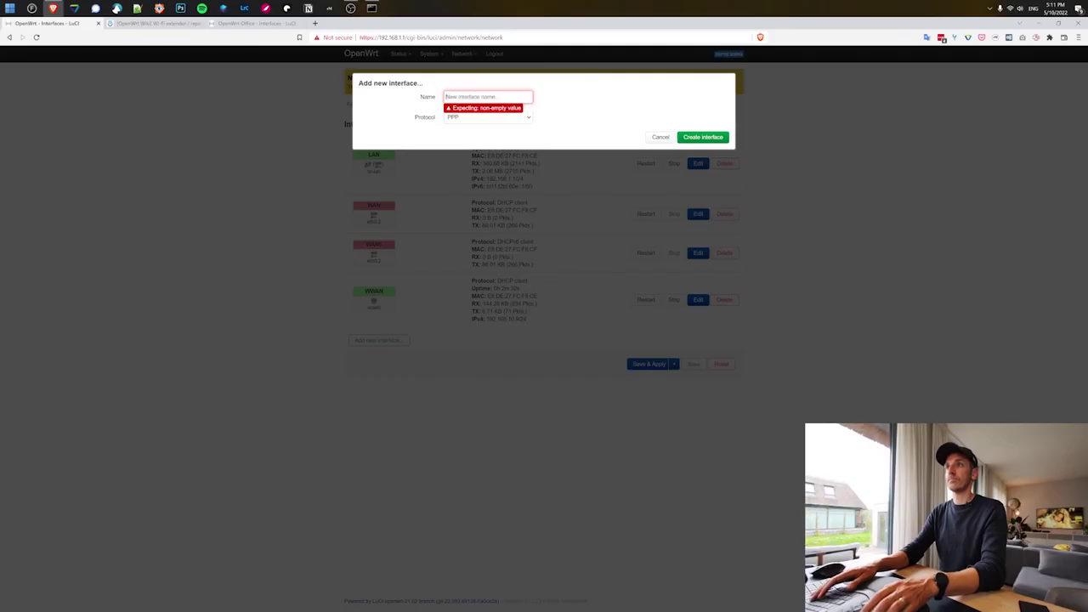
text(Relay_bridge)
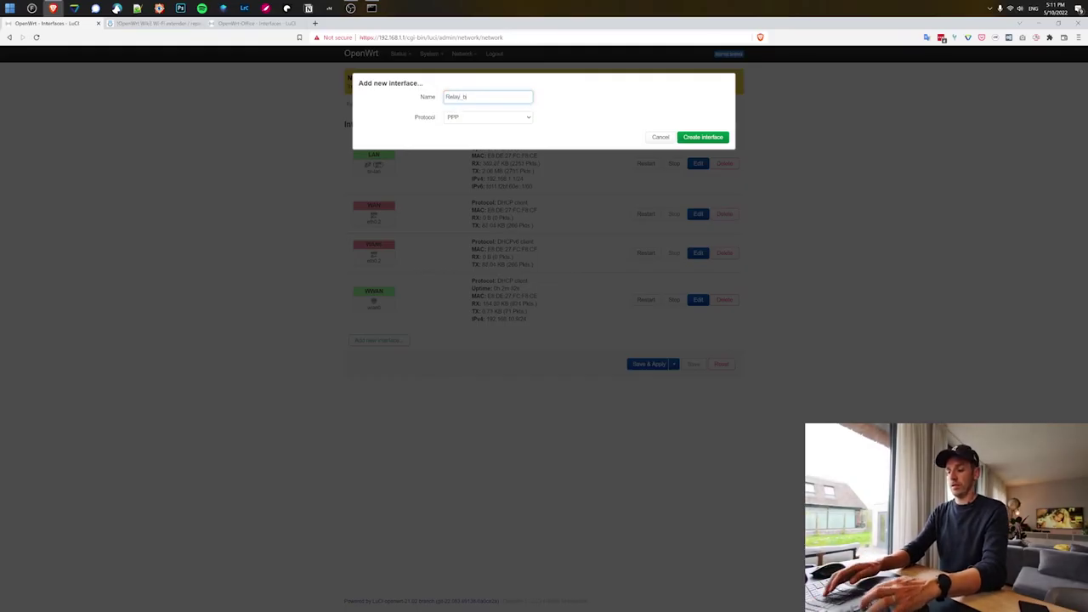
click(488, 118)
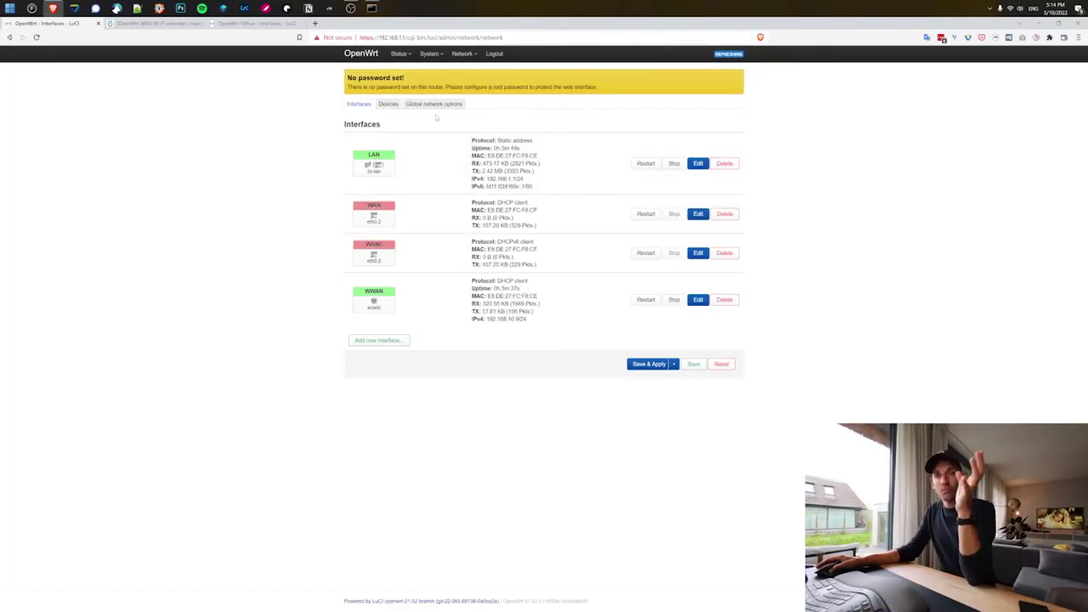
Step: Update the router's package lists and filter the available software for luci-proto-relay
mouse_move(431, 54)
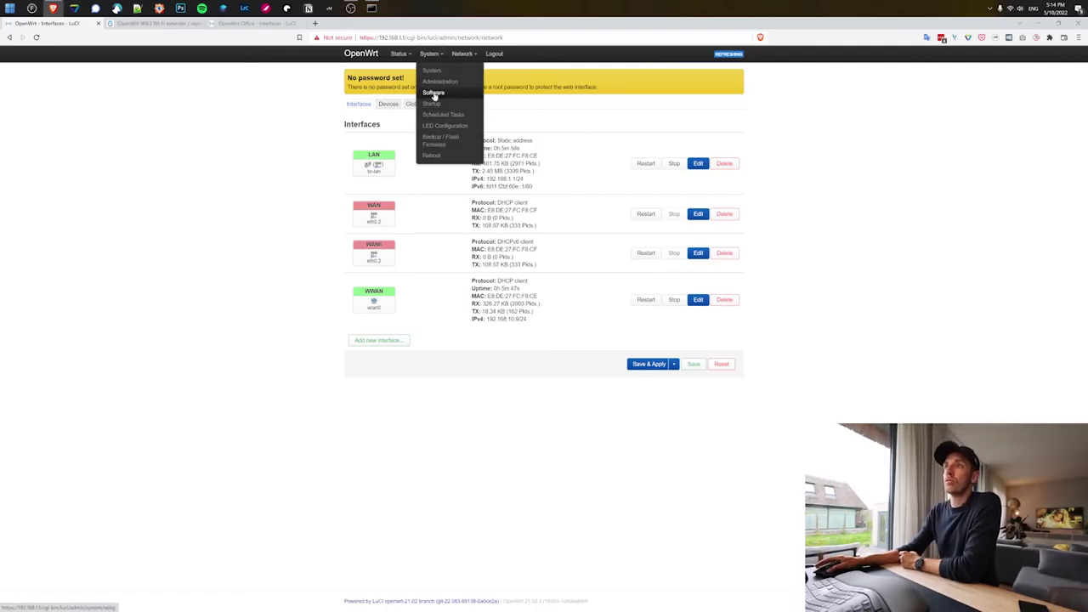
click(448, 96)
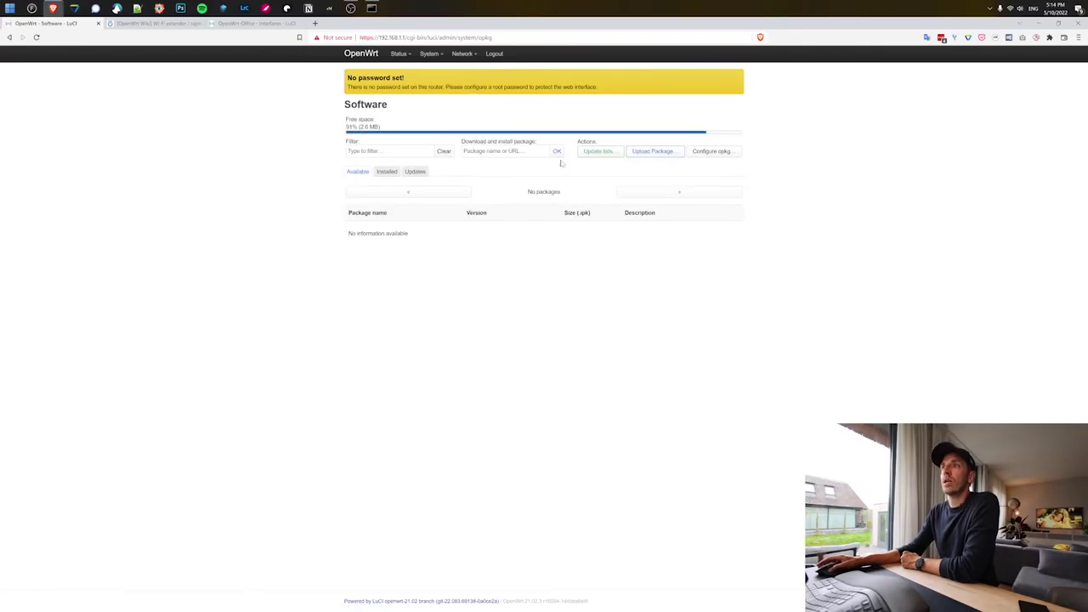
click(389, 150)
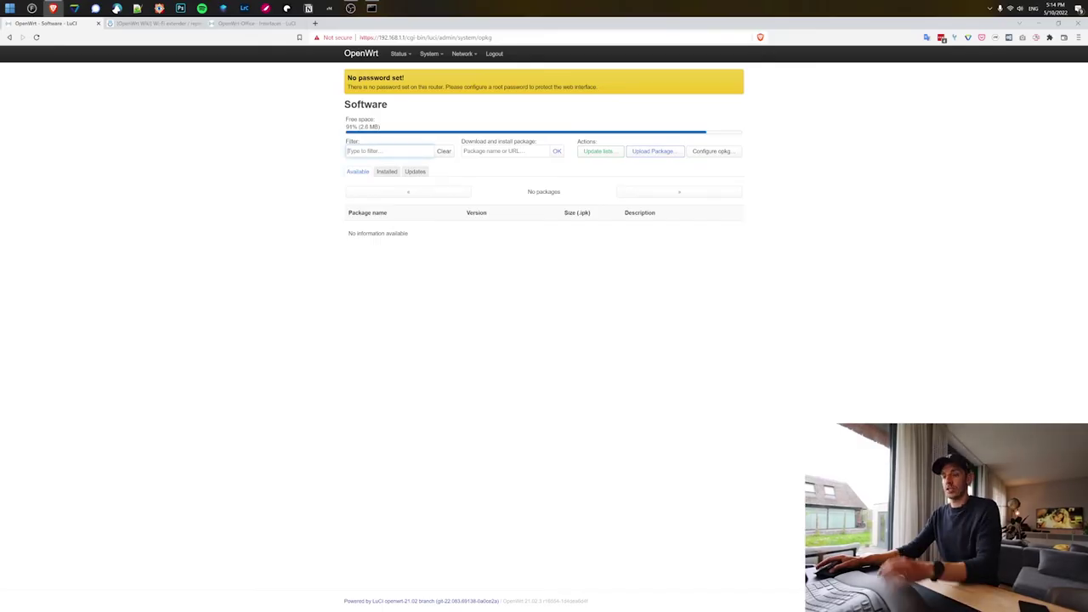
text(luci-proto-relay)
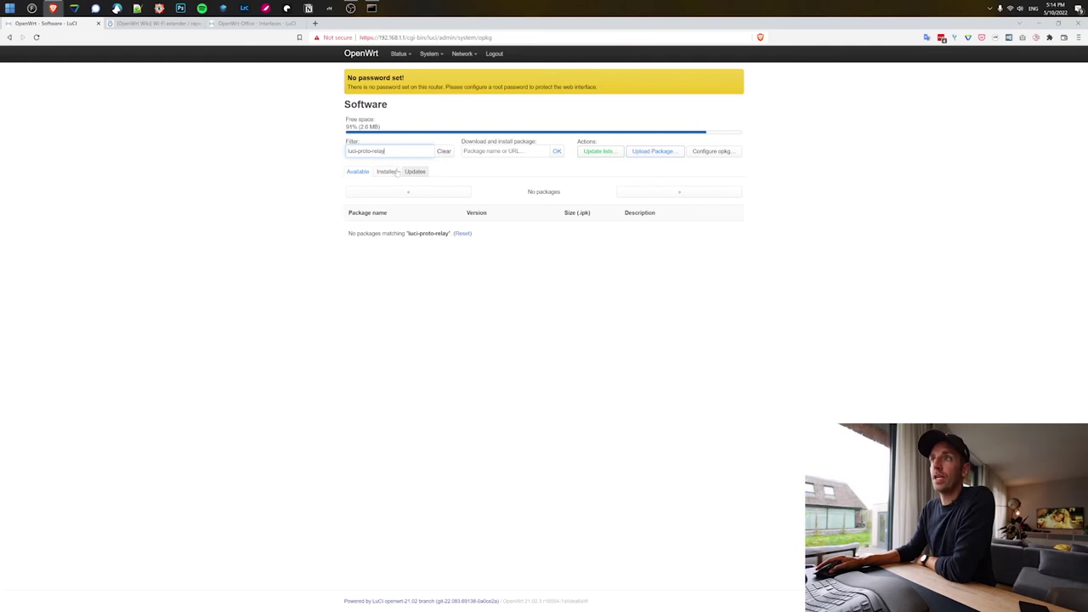
click(610, 155)
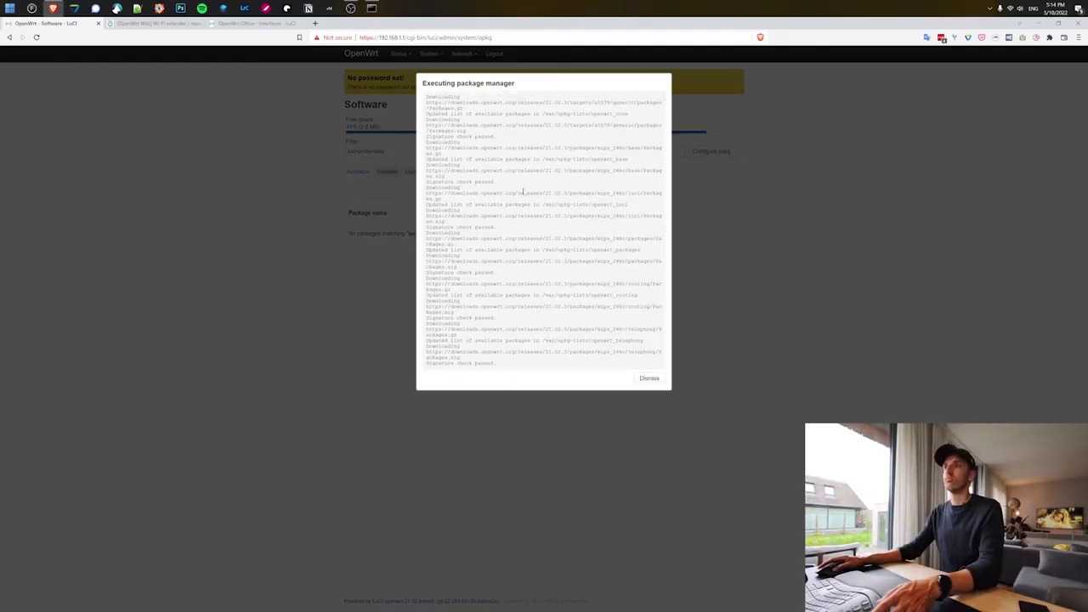
click(649, 380)
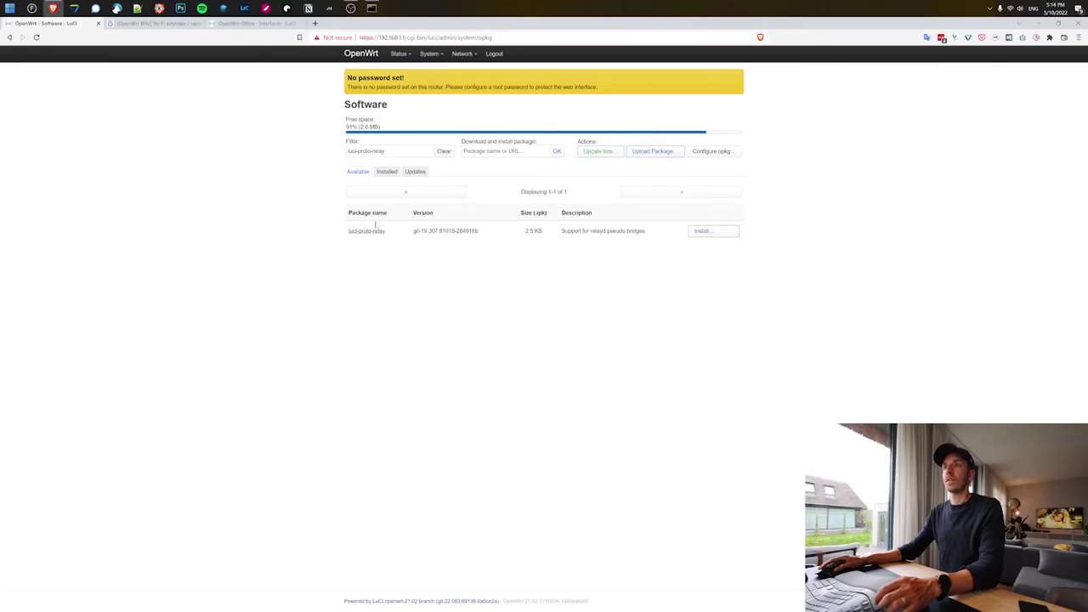
Step: Install the luci-proto-relay package and look it up among the installed packages
click(722, 232)
click(656, 177)
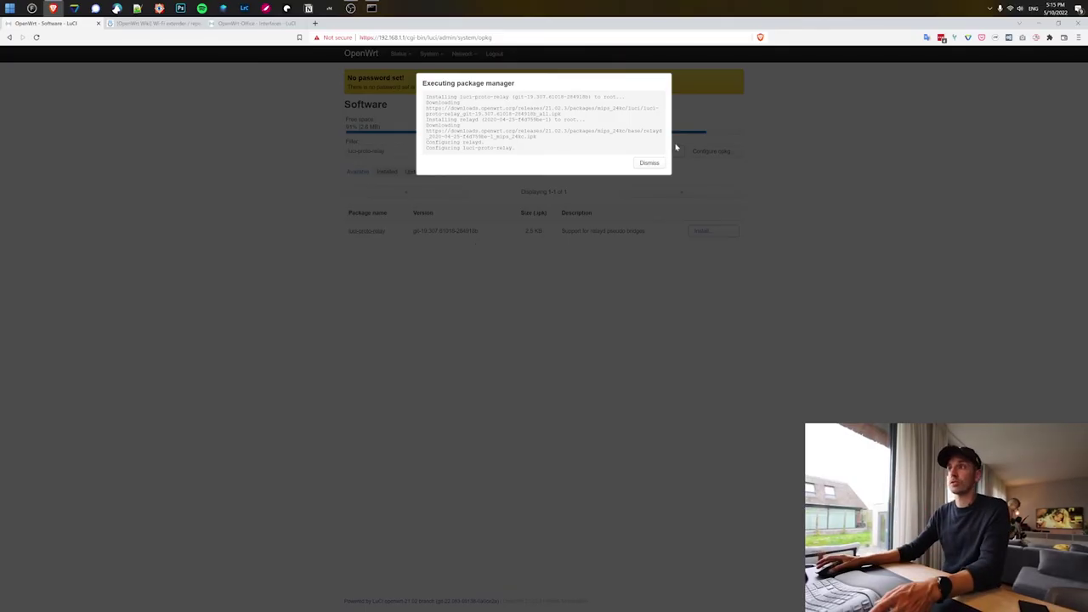
click(649, 163)
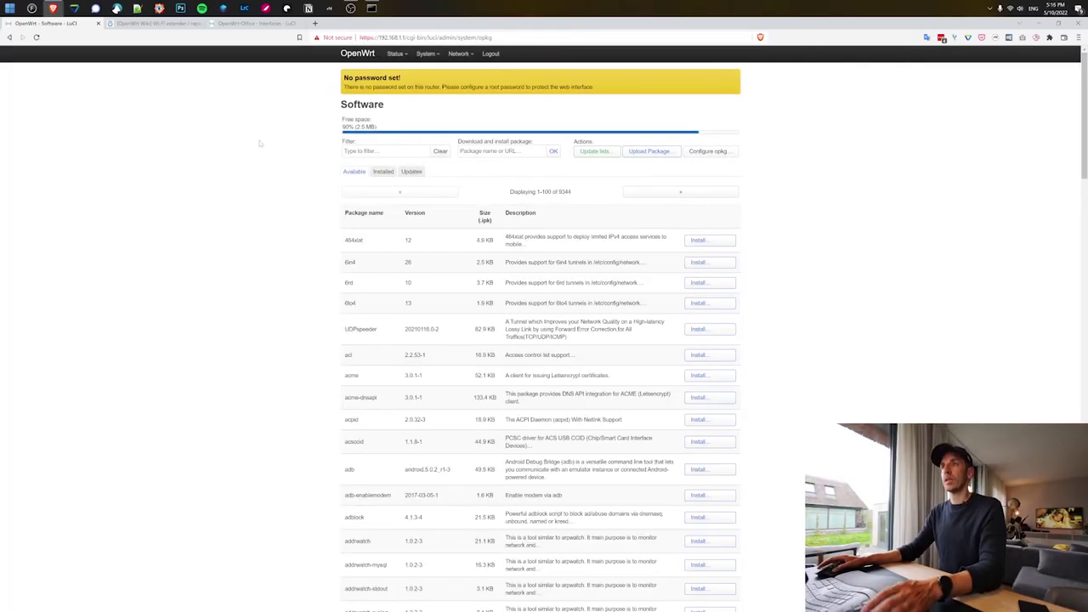
click(386, 172)
scroll(557, 348, down, 10)
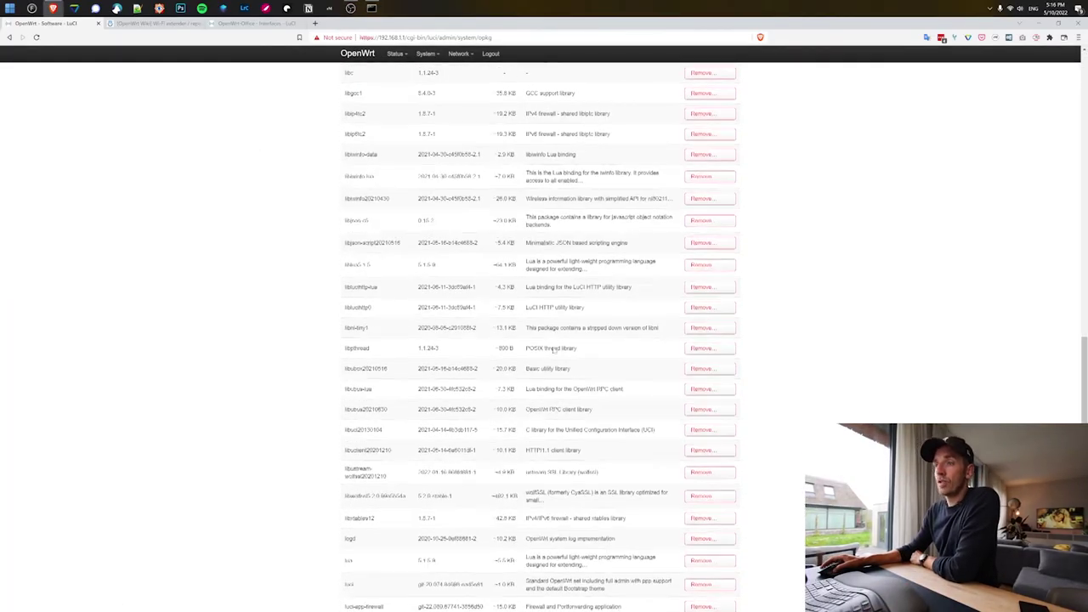
key(ctrl+f)
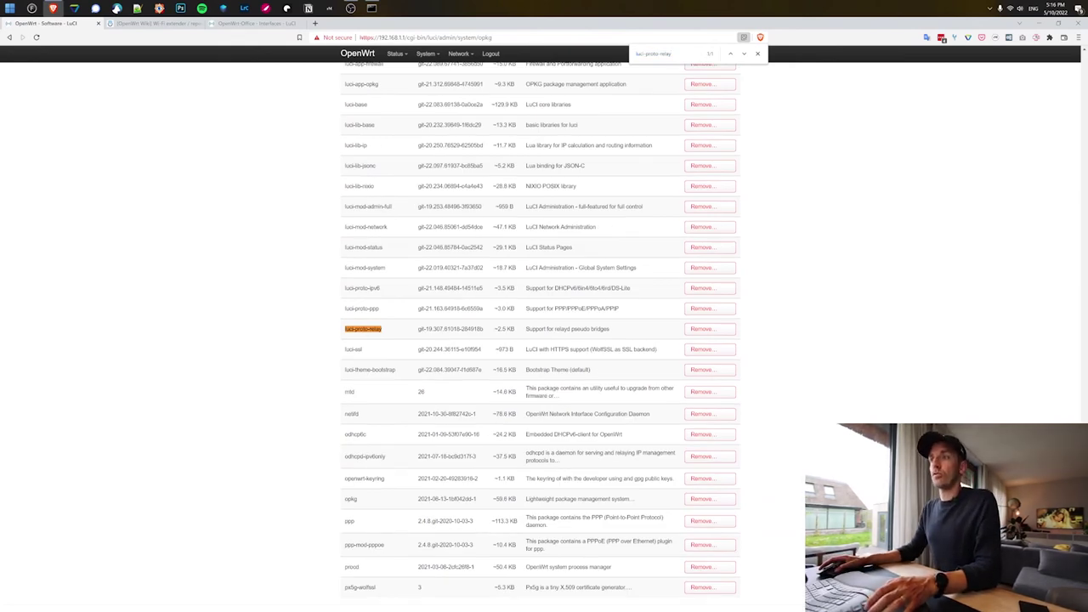
scroll(407, 332, up, 20)
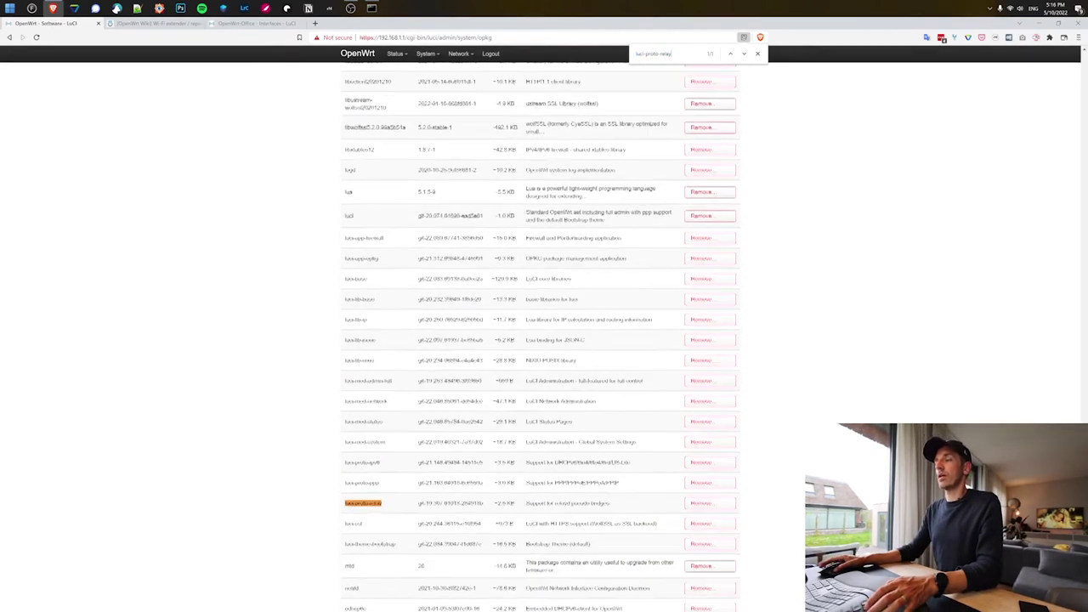
click(354, 172)
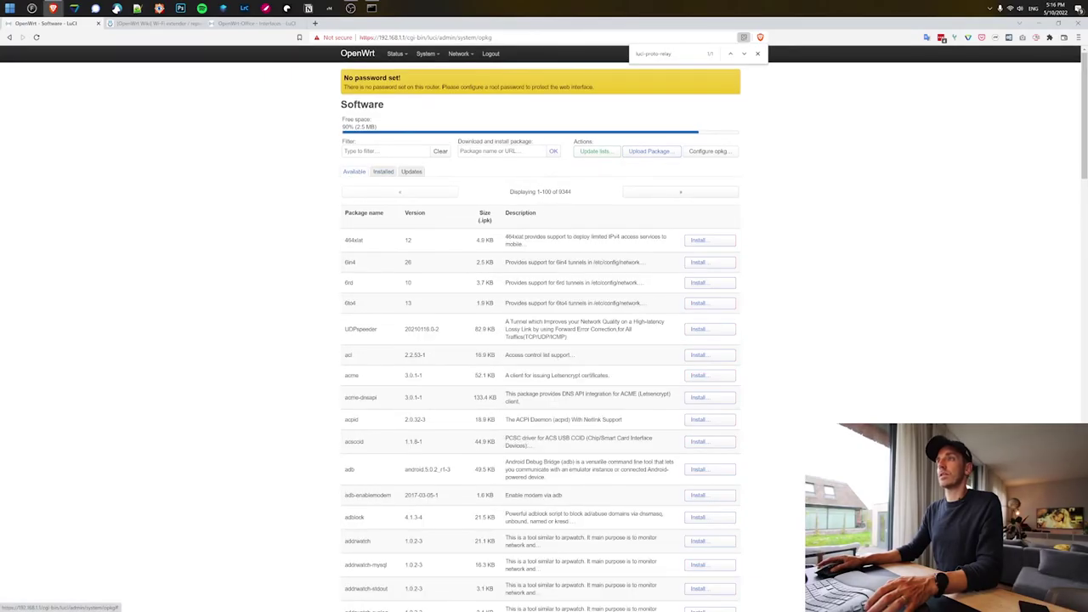
Step: Reboot the router from its system administration pages
mouse_move(425, 57)
scroll(457, 122, down, 10)
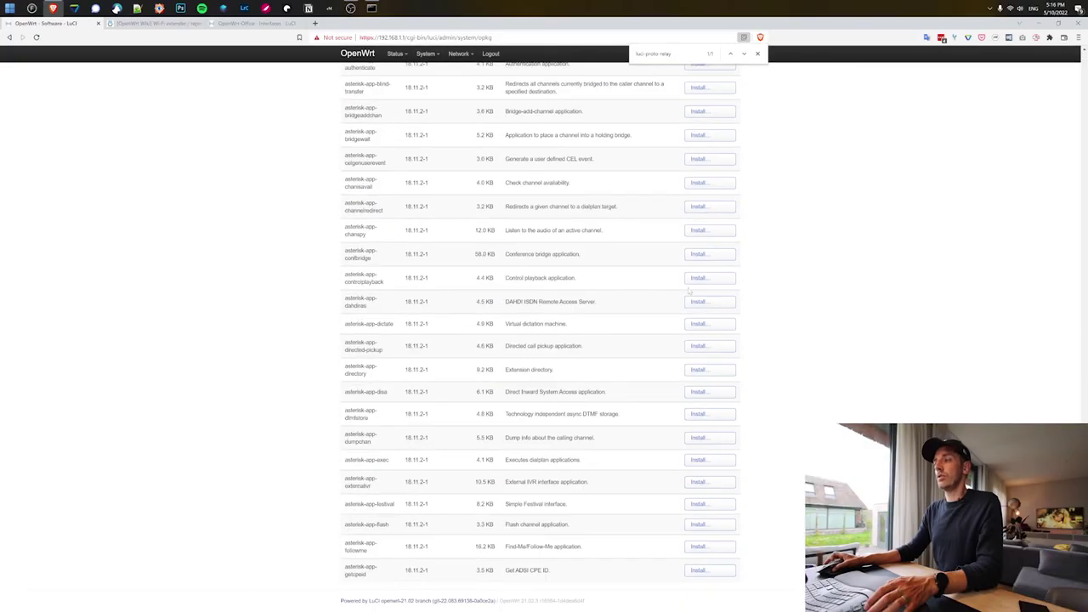
scroll(504, 132, up, 10)
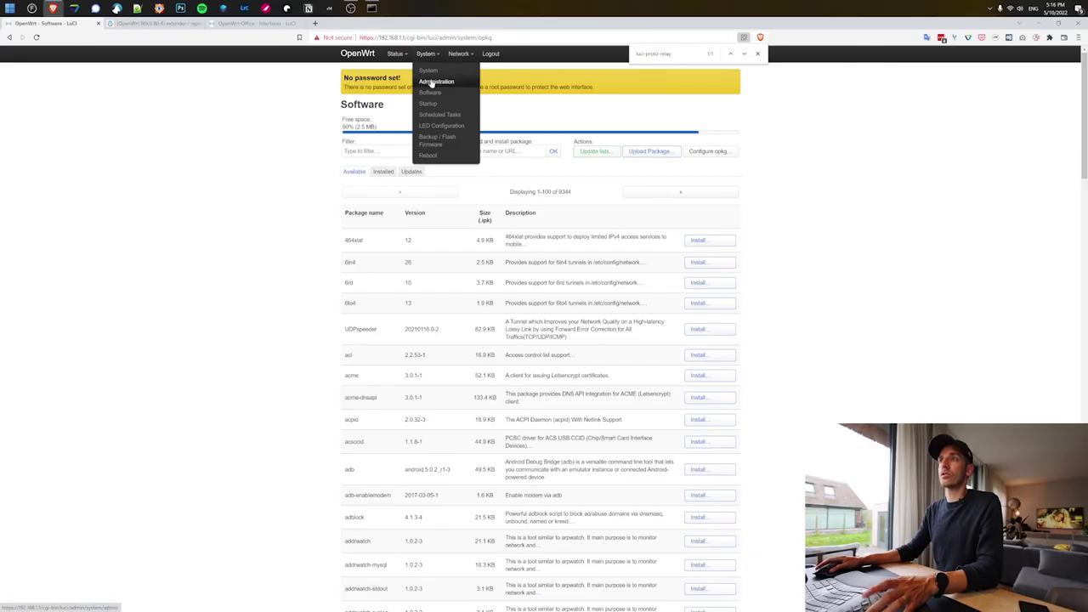
click(432, 155)
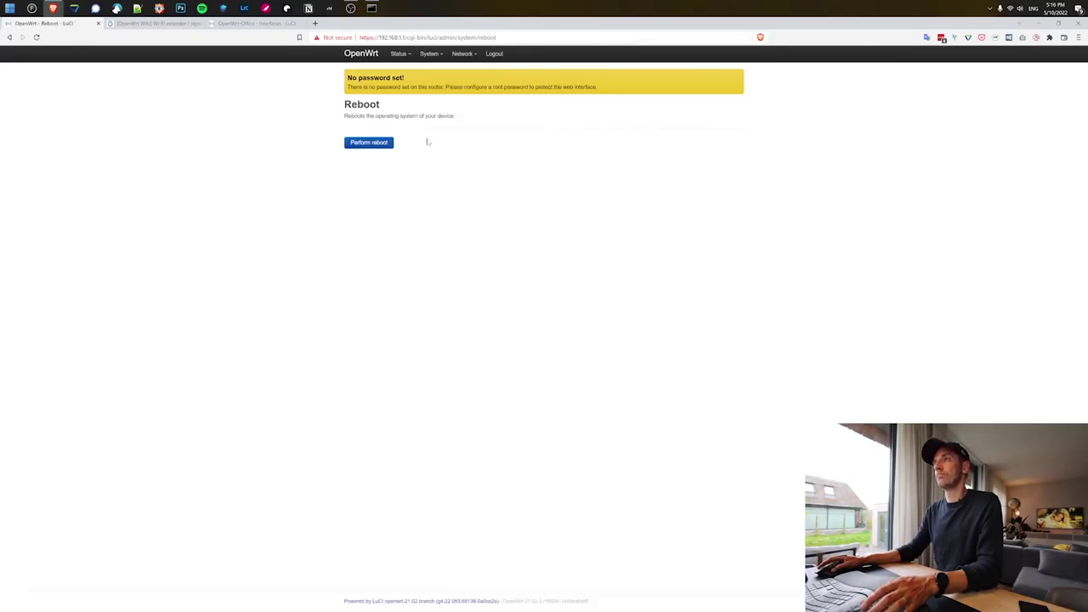
click(371, 142)
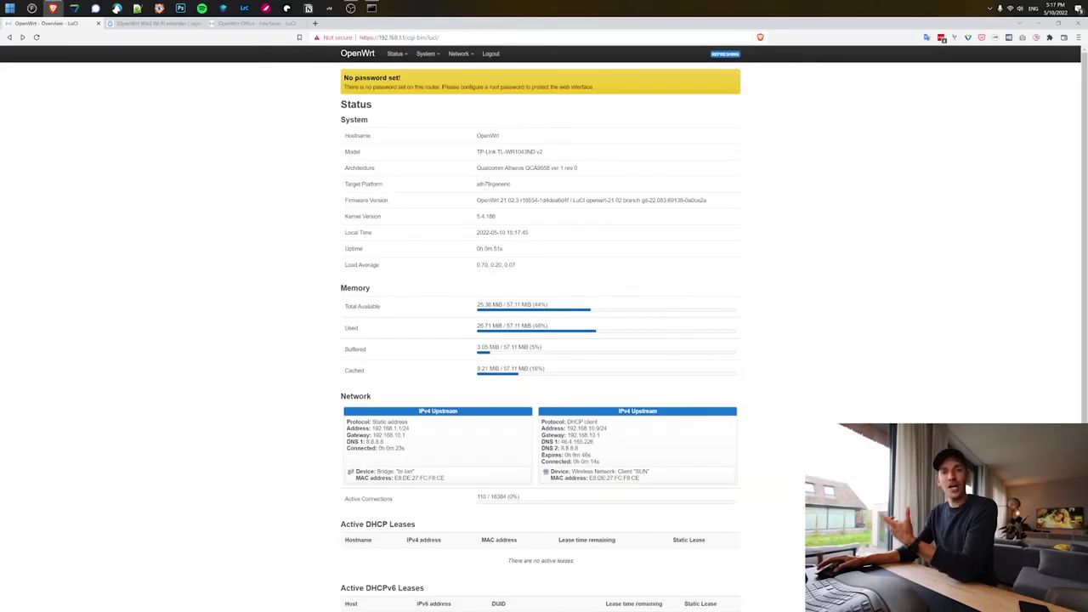
Step: Create a new network interface named Relay_bridge using the Relay bridge protocol
mouse_move(459, 54)
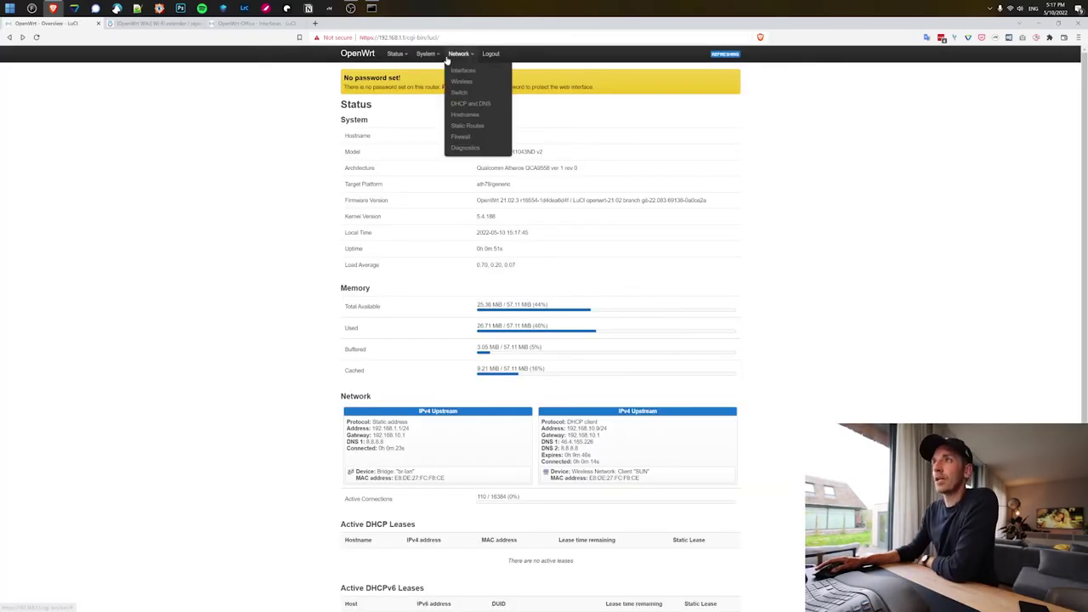
click(464, 81)
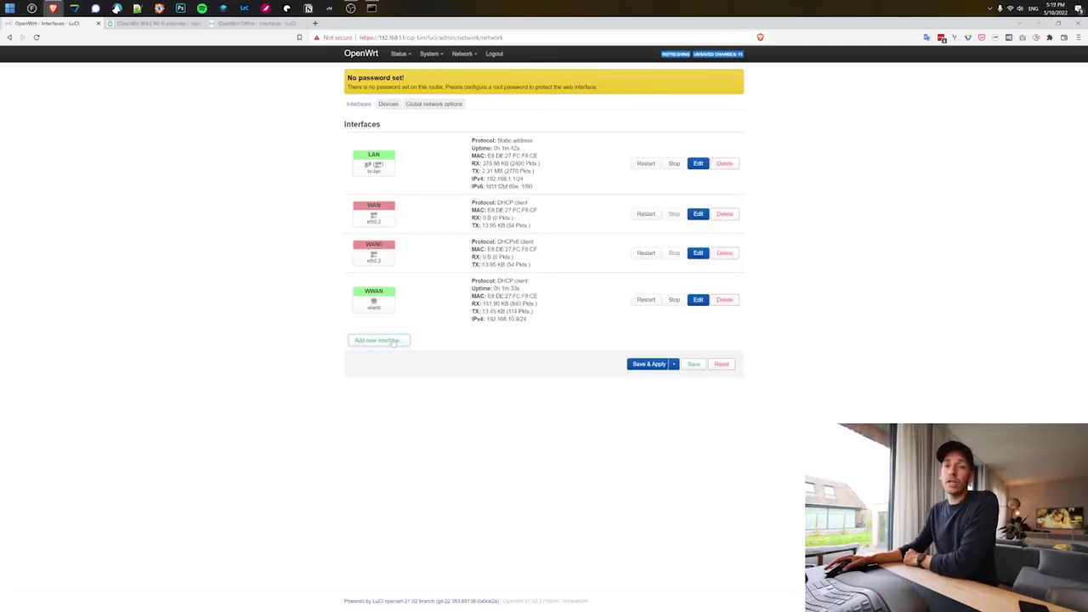
click(394, 341)
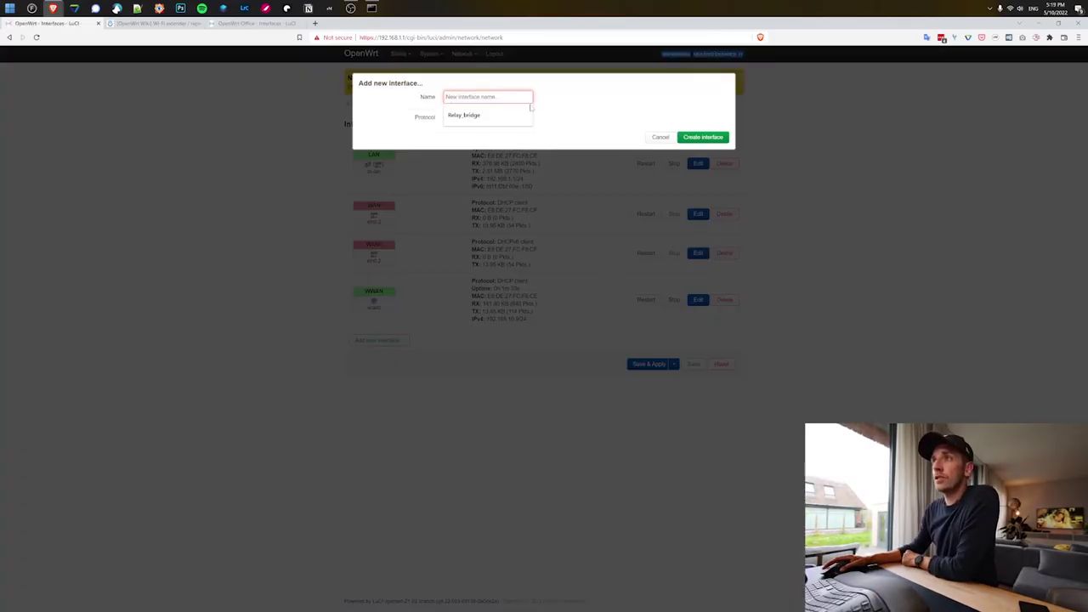
click(476, 115)
click(485, 118)
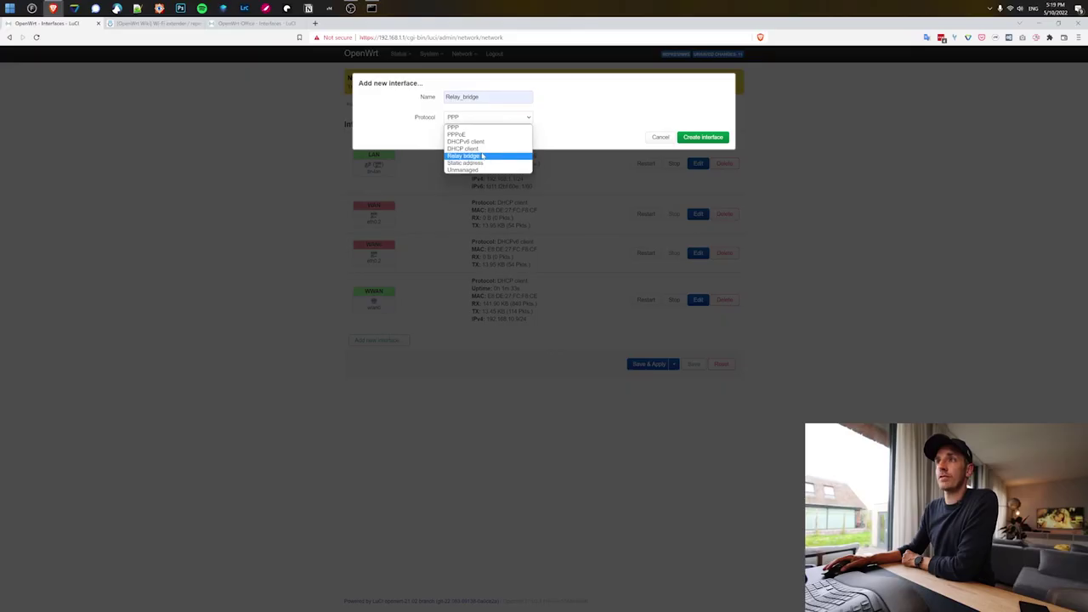
click(497, 156)
click(704, 141)
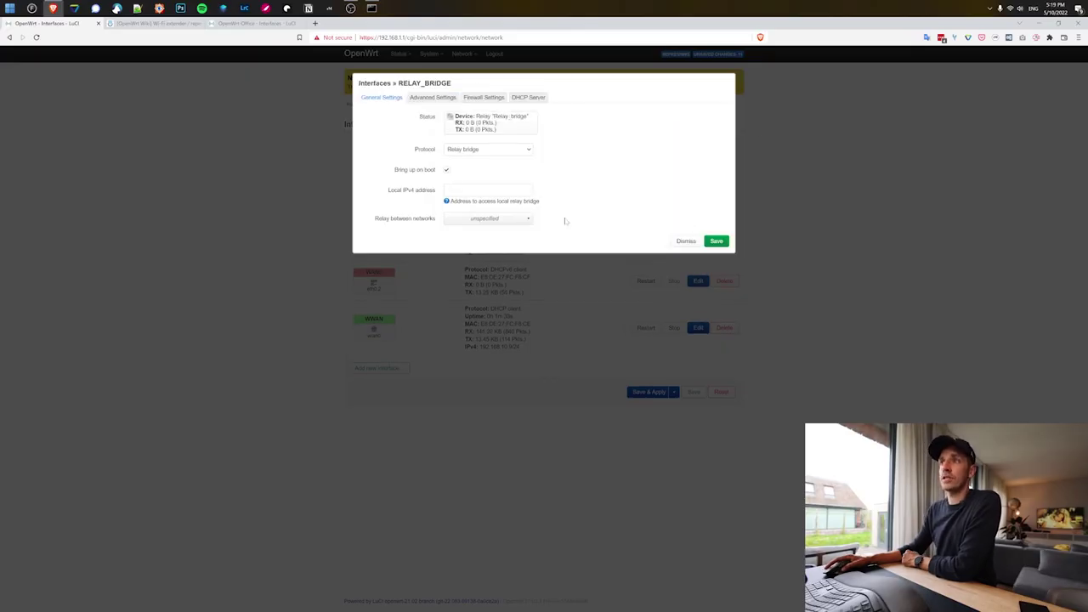
Step: Set the relay bridge interface to relay between the lan and wwan networks
click(510, 219)
click(457, 231)
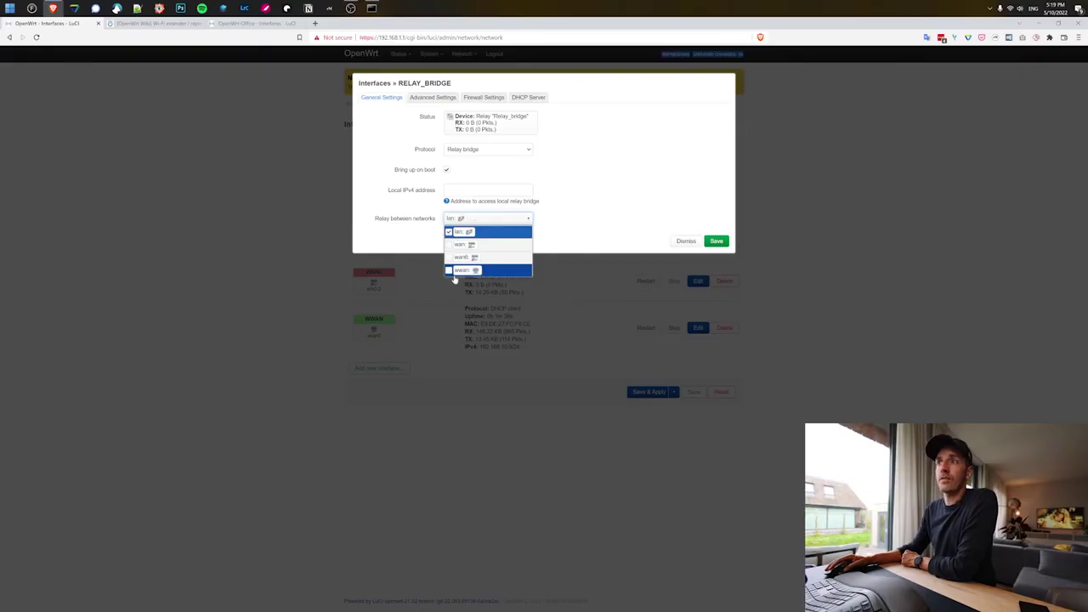
click(453, 271)
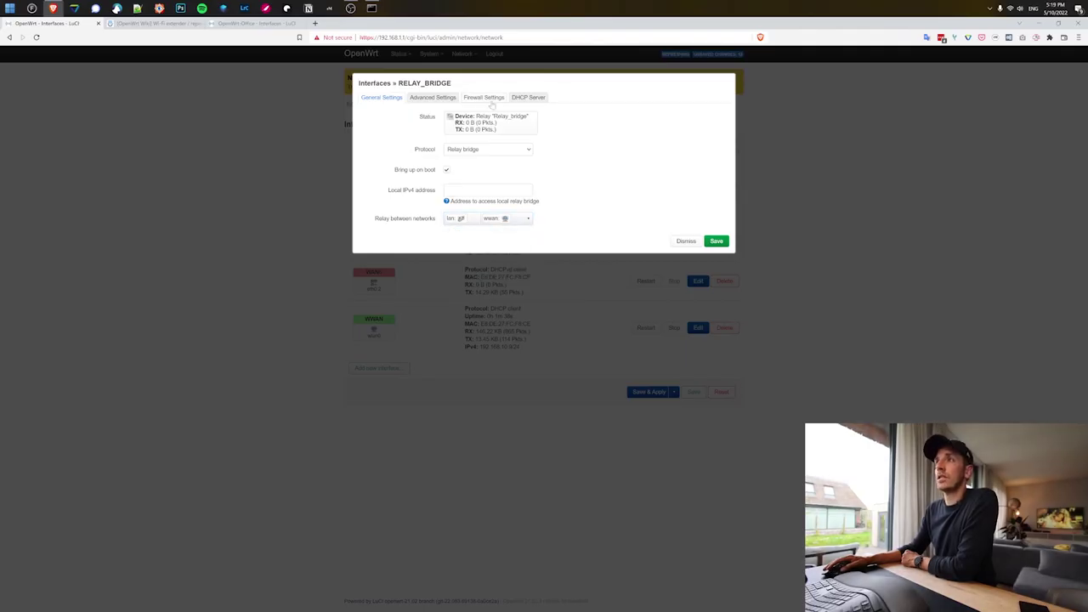
Step: Assign the relay bridge interface to the lan firewall zone, save its settings, and apply all pending changes
click(482, 98)
click(489, 116)
click(464, 143)
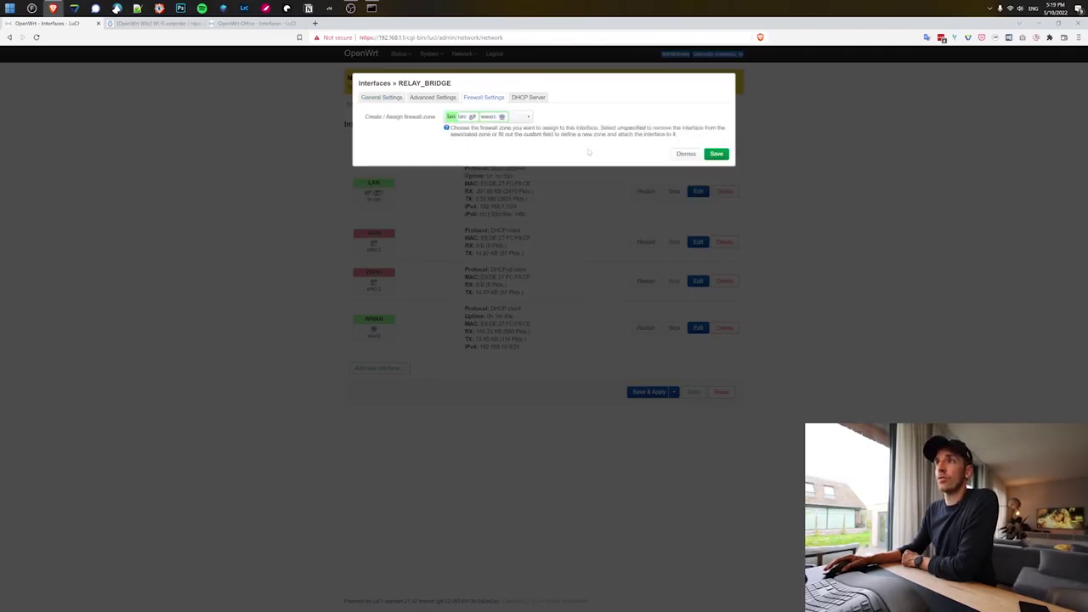
click(528, 97)
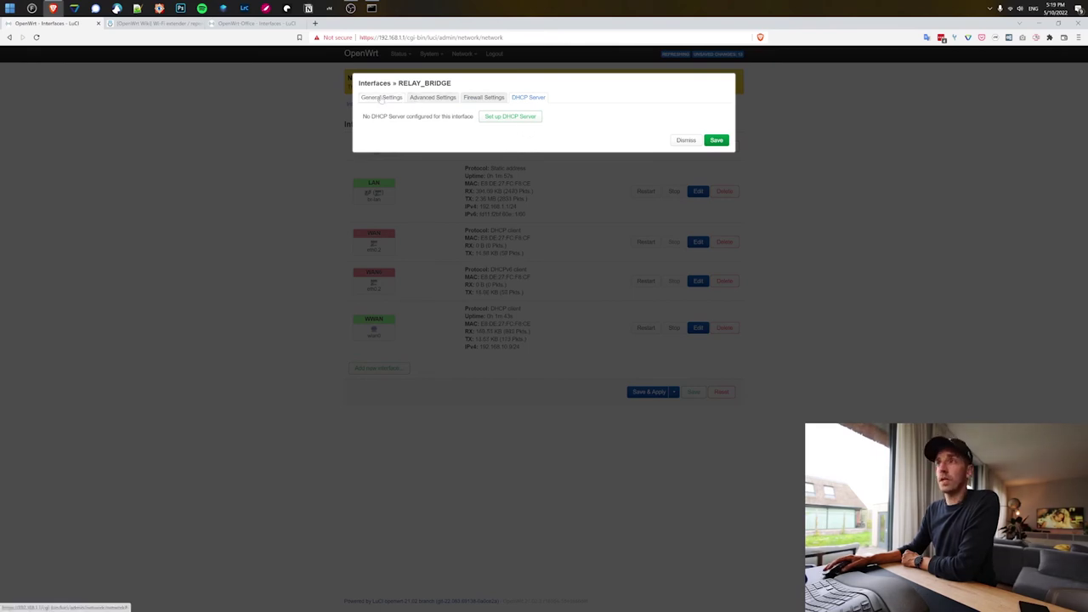
click(380, 98)
click(717, 241)
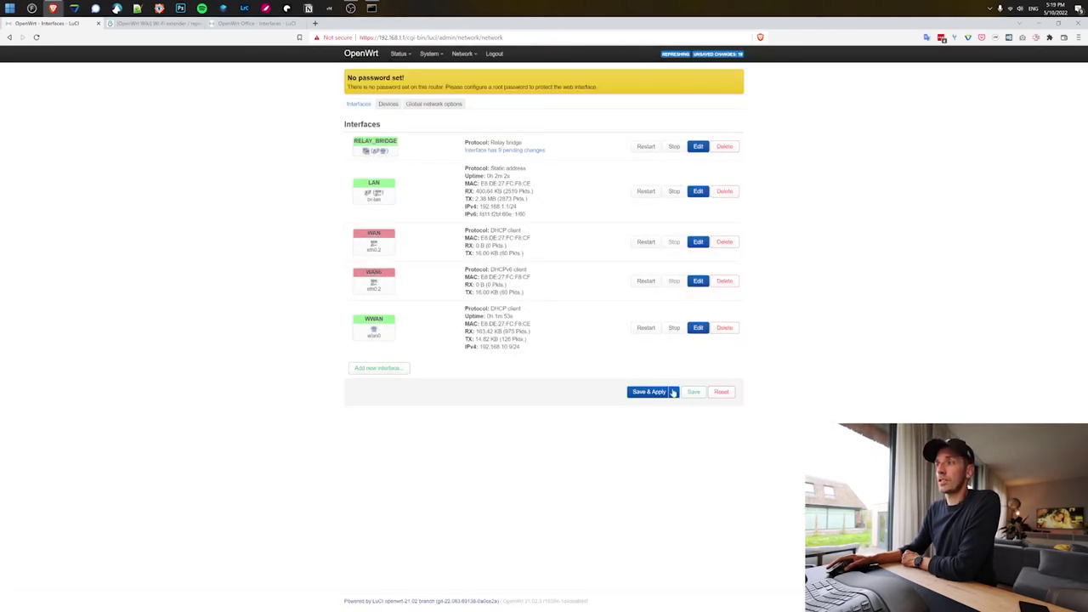
click(646, 394)
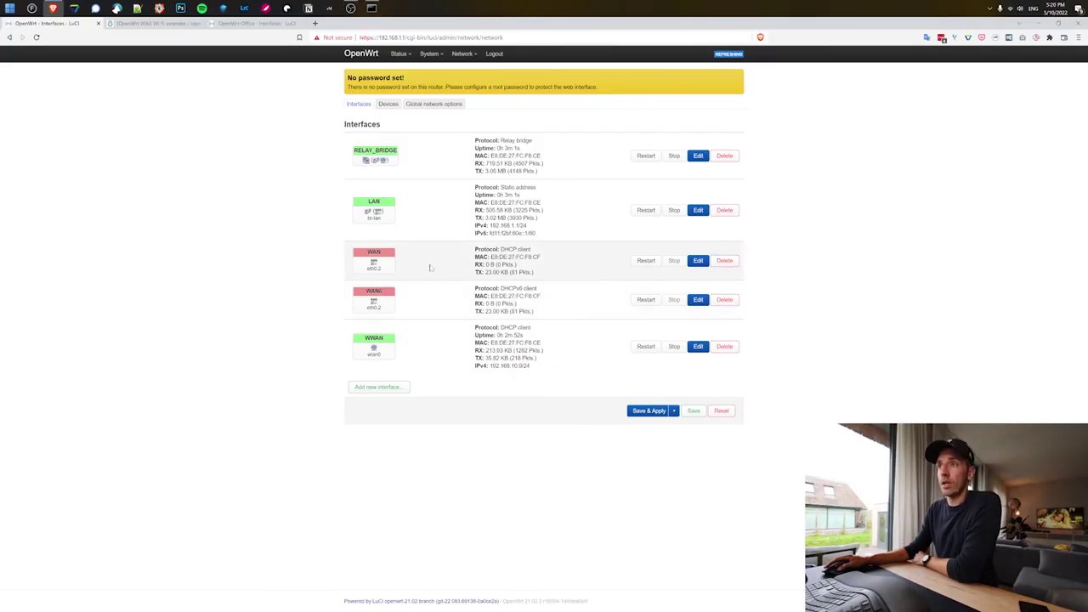
Step: Delete the WAN and WAN6 interfaces, and save and apply the changes
click(723, 260)
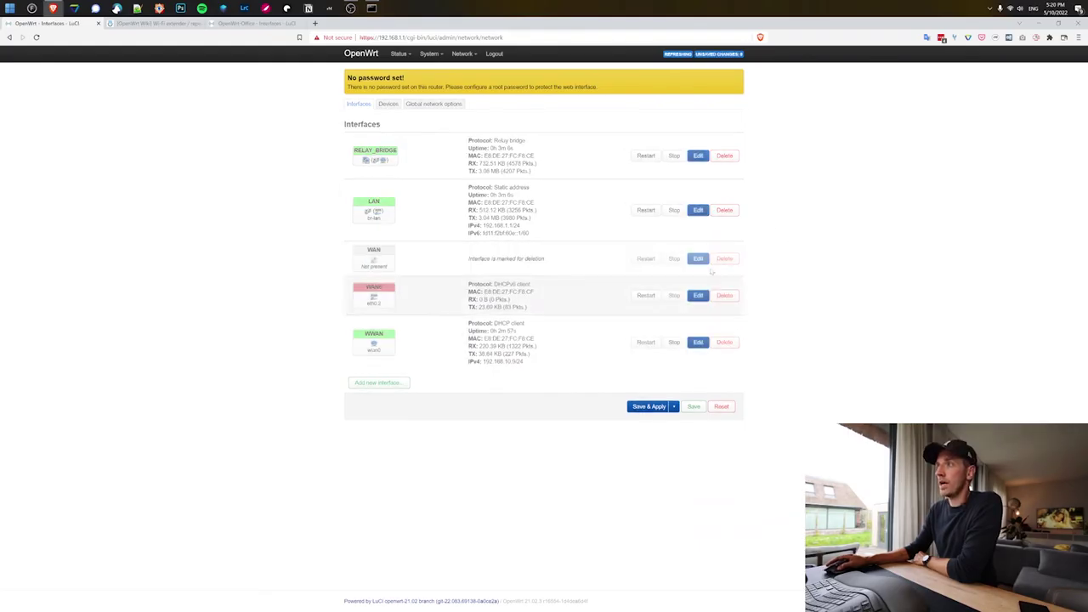
click(724, 294)
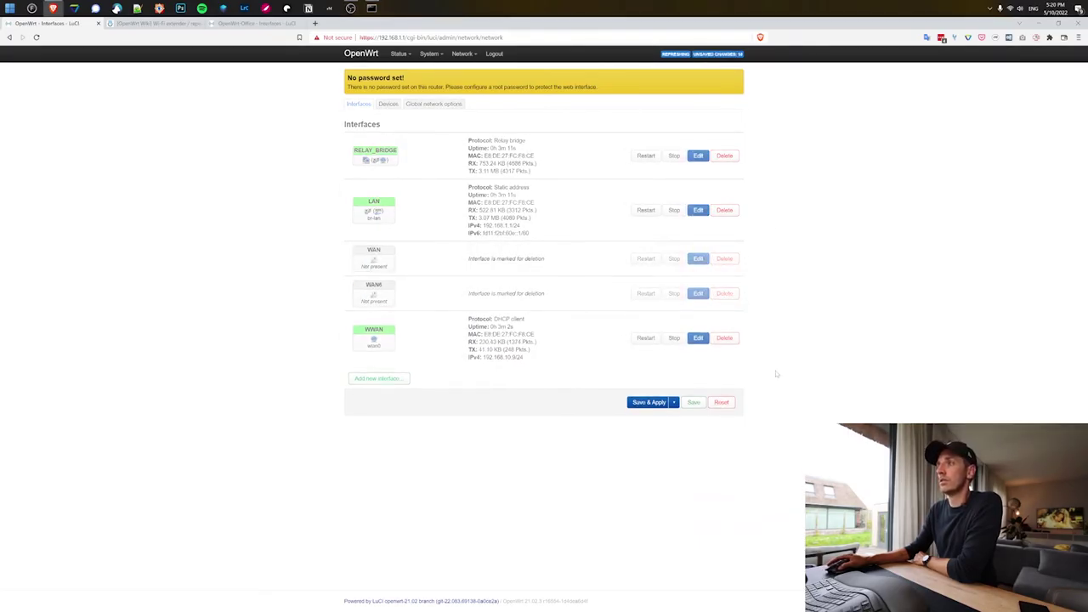
click(643, 403)
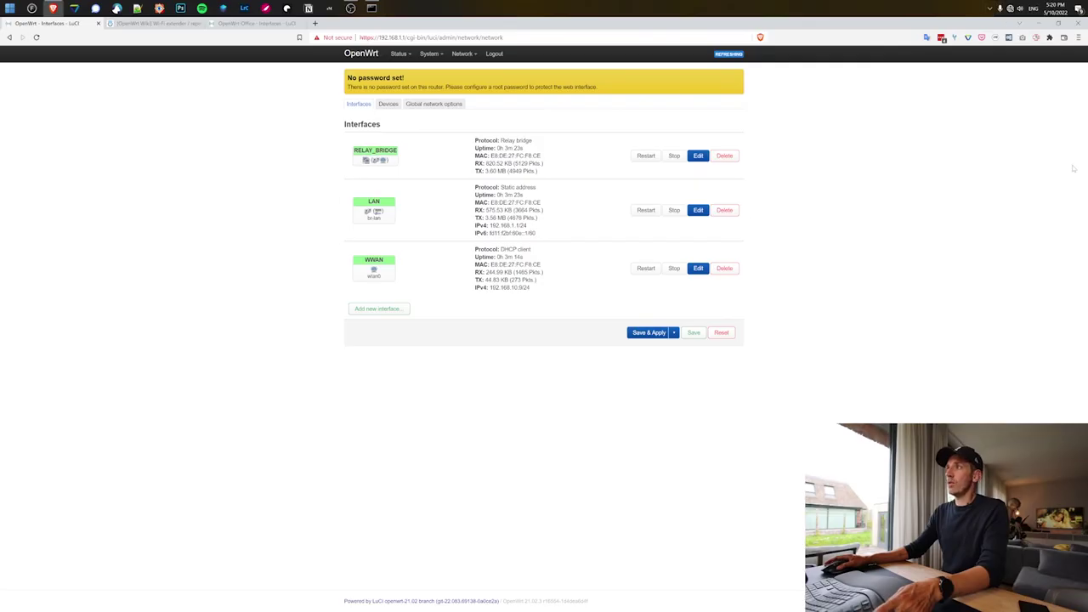
Step: Switch to the Command Prompt and run ipconfig to check the computer's IP configuration
key(alt+Tab)
key(alt+Tab)
key(Up)
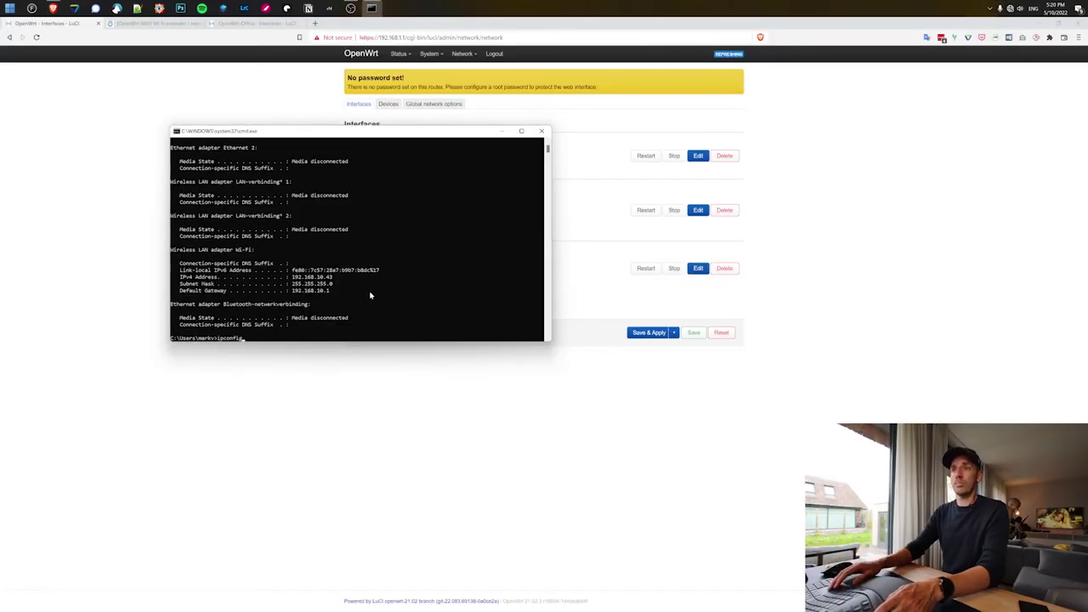
key(Return)
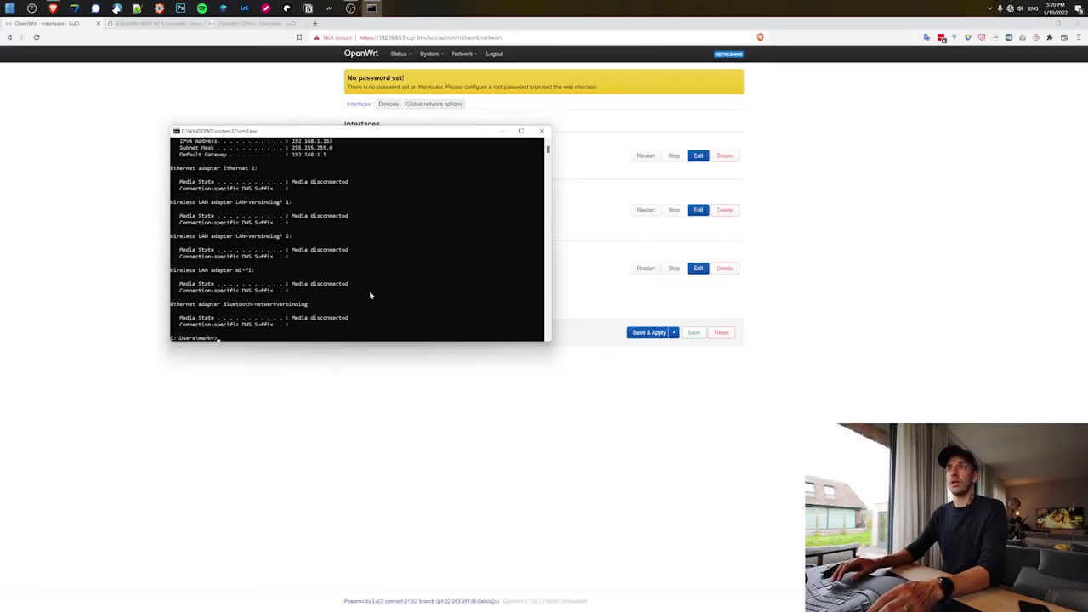
Step: Renew the computer's IP address with ipconfig /renew and close the Command Prompt
text(ipcon)
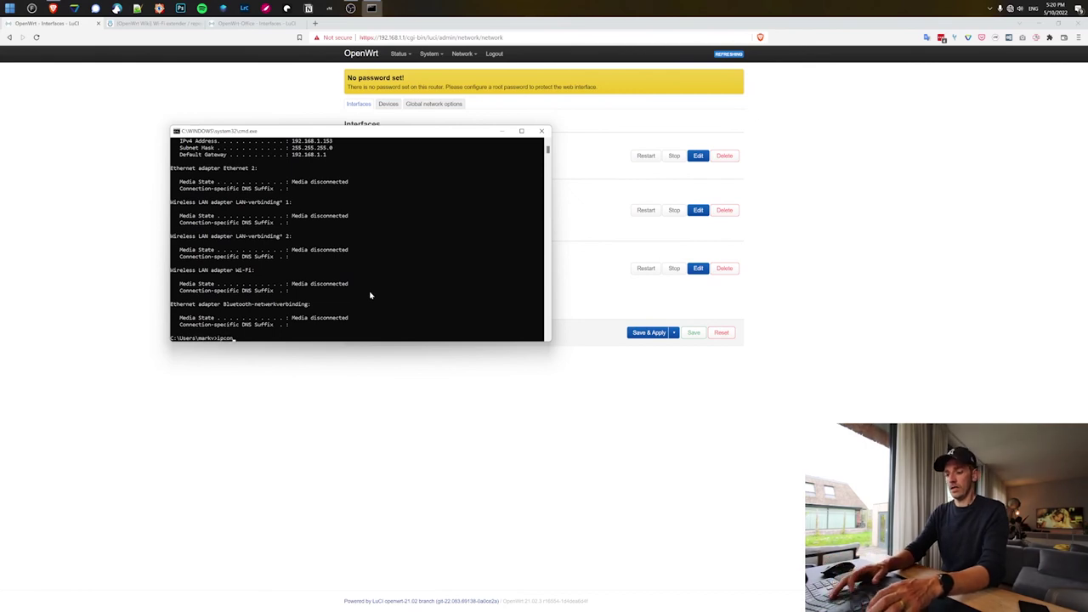
text(fig /rene)
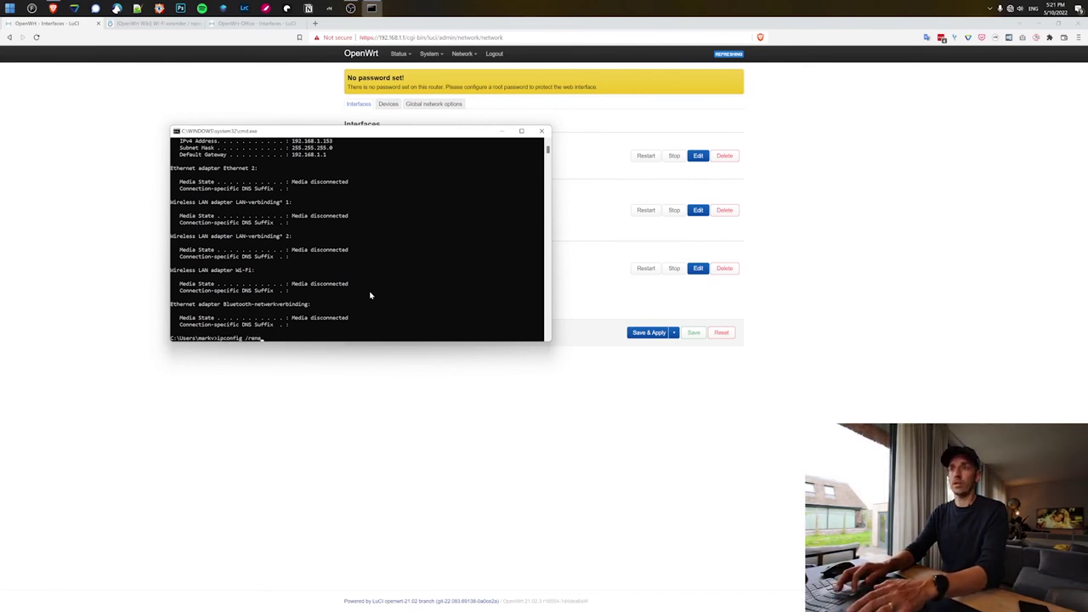
text(w)
key(Return)
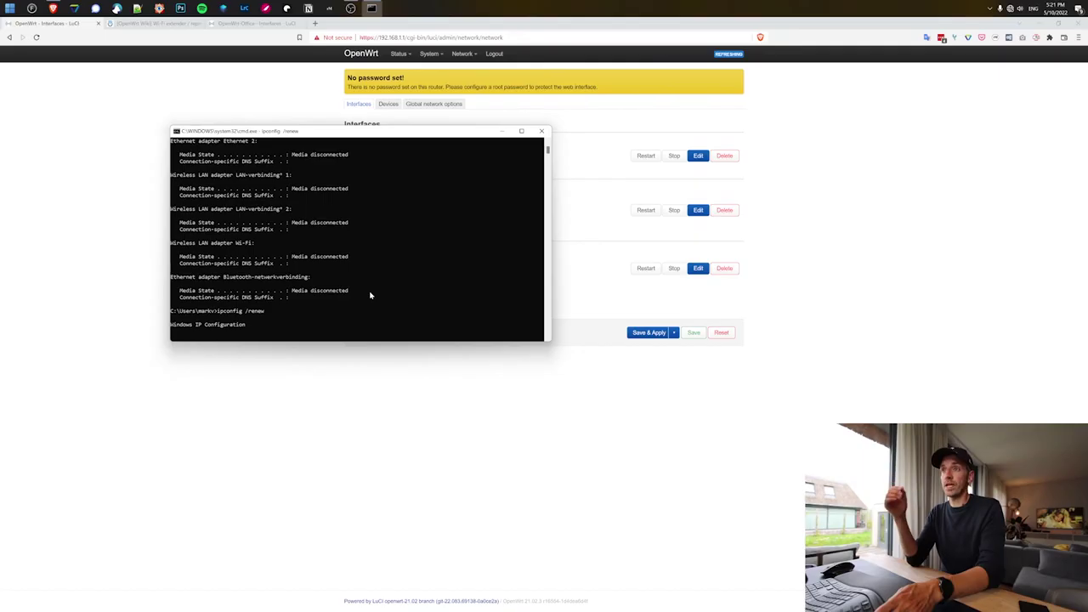
key(alt+F4)
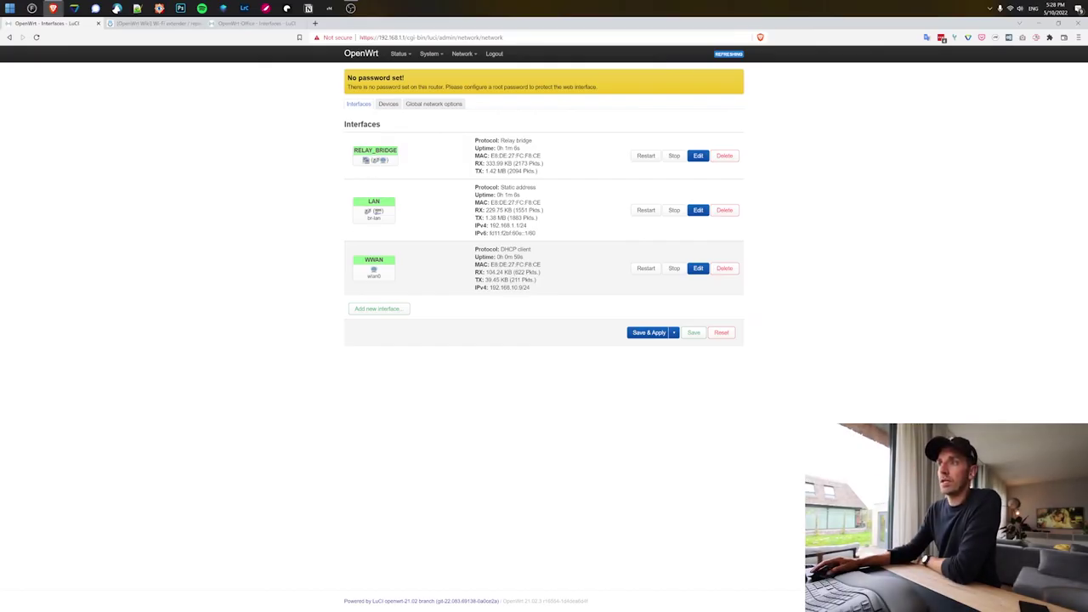
Step: Check the IPv4 address of the WWAN interface in the OpenWrt interfaces overview
drag(490, 287, 524, 287)
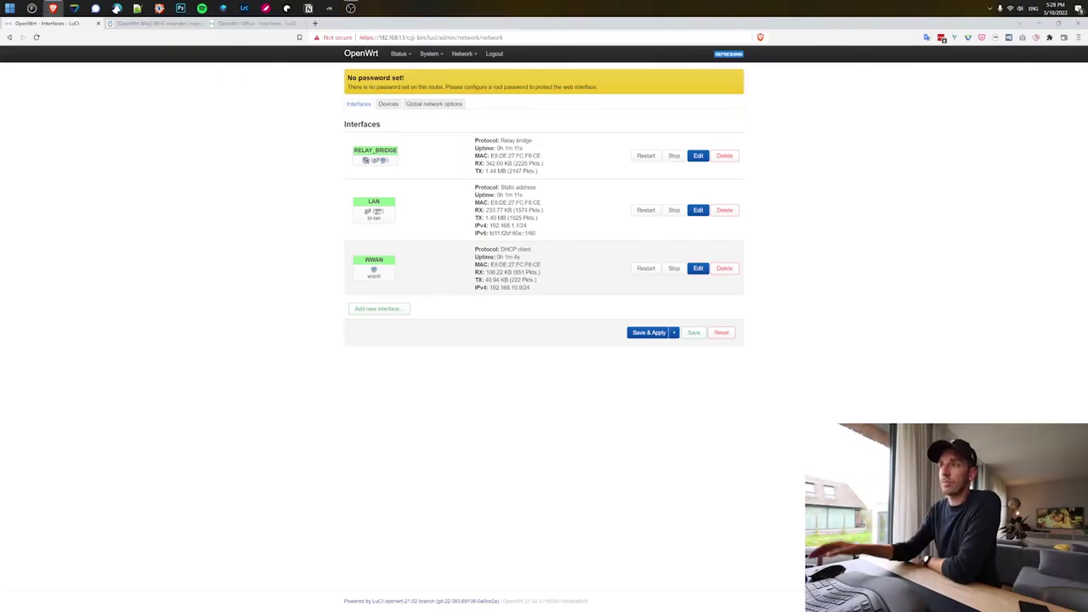
drag(491, 287, 528, 287)
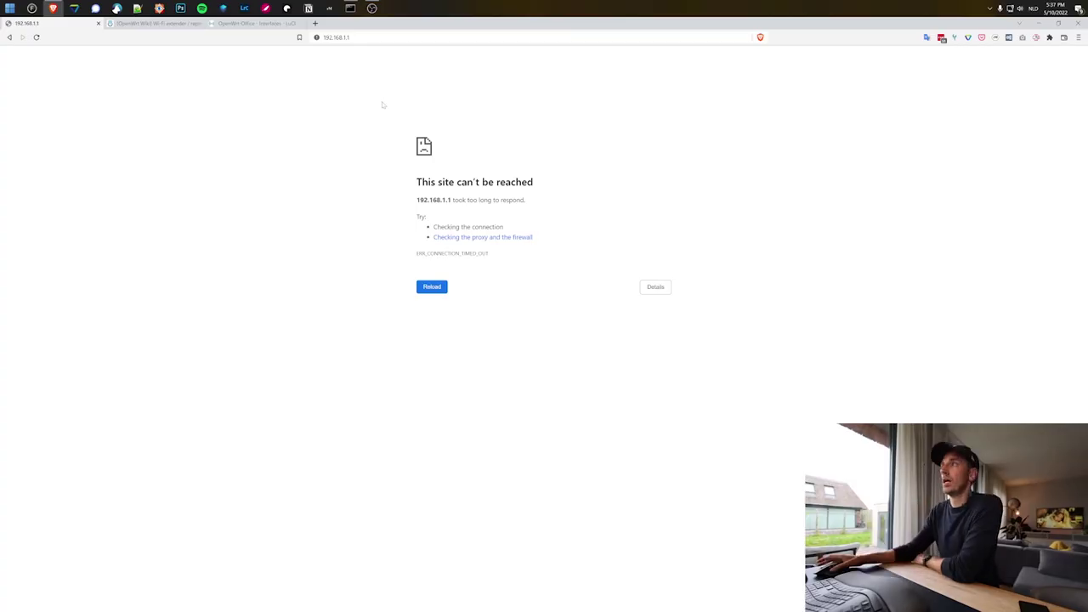
Step: Check the computer's Wi-Fi connection status and load voys.nl in a new browser tab to test internet access
click(1020, 9)
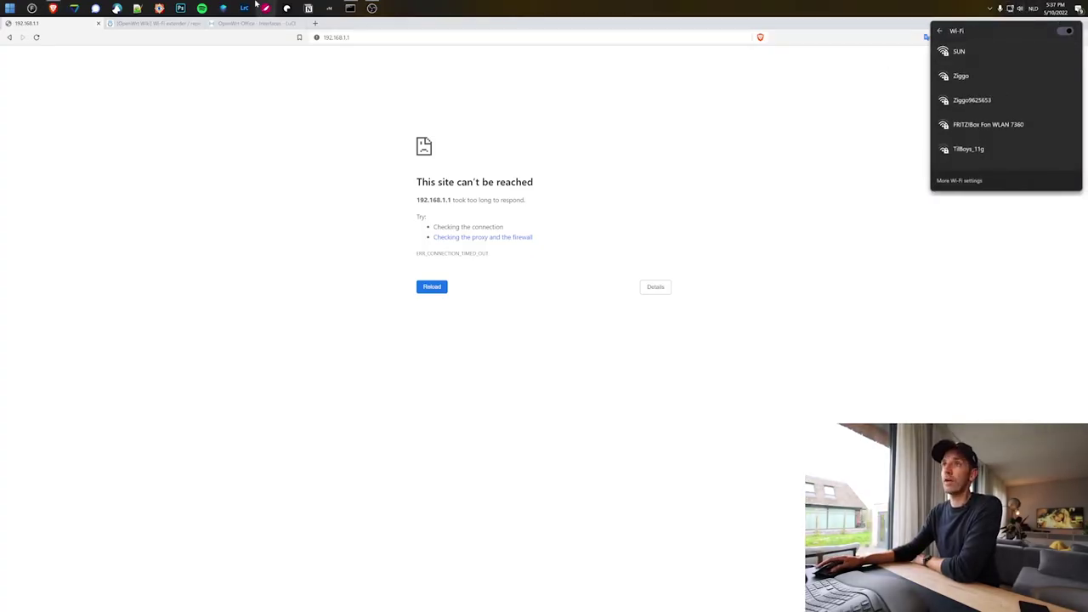
click(287, 77)
key(ctrl+t)
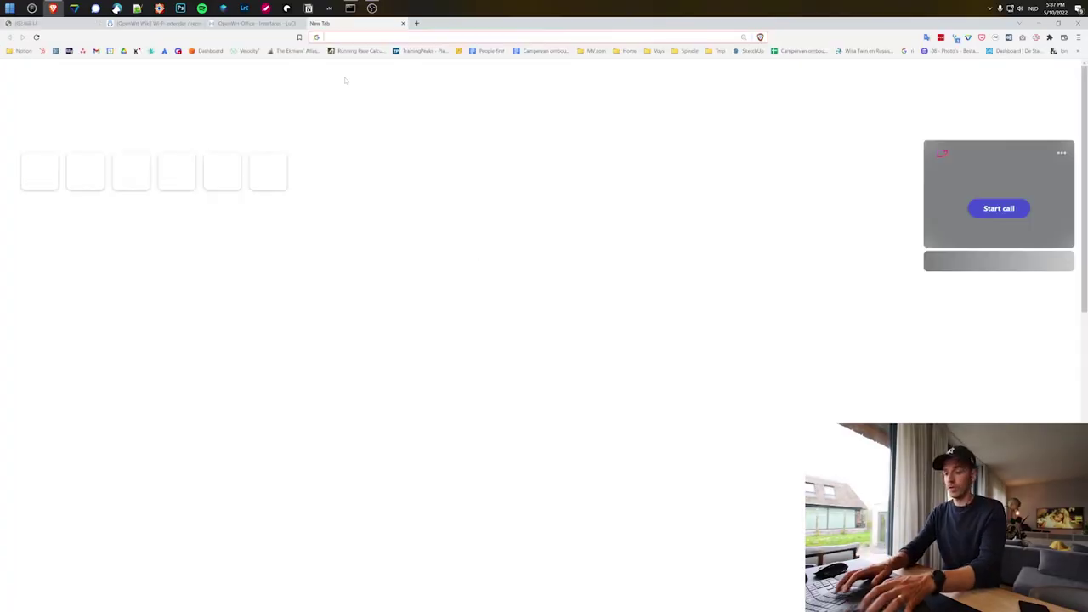
text(voys.nl)
key(Return)
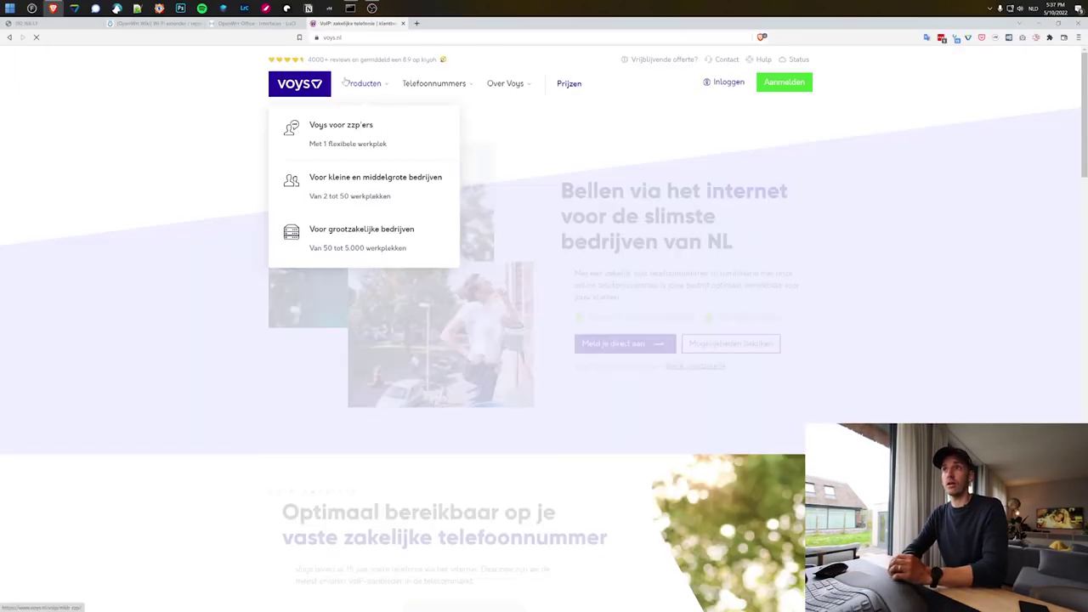